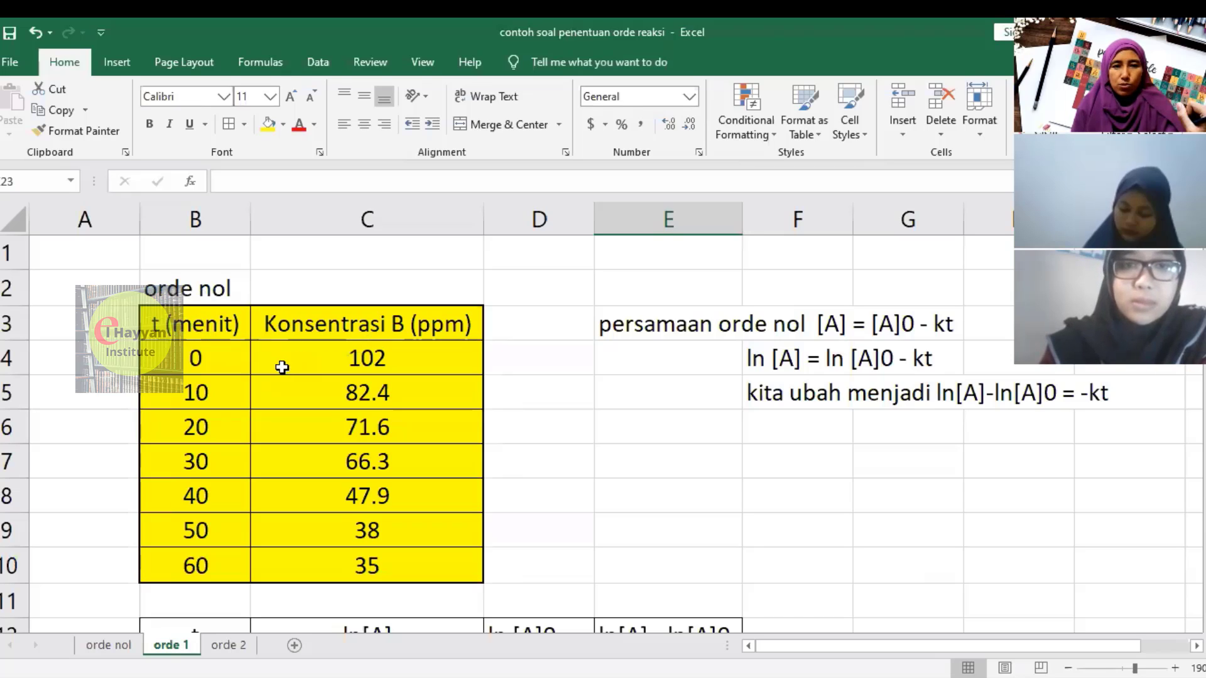
Open the 'orde nol' sheet with its concentration table, [A] - [A]0 table and chart.
click(108, 645)
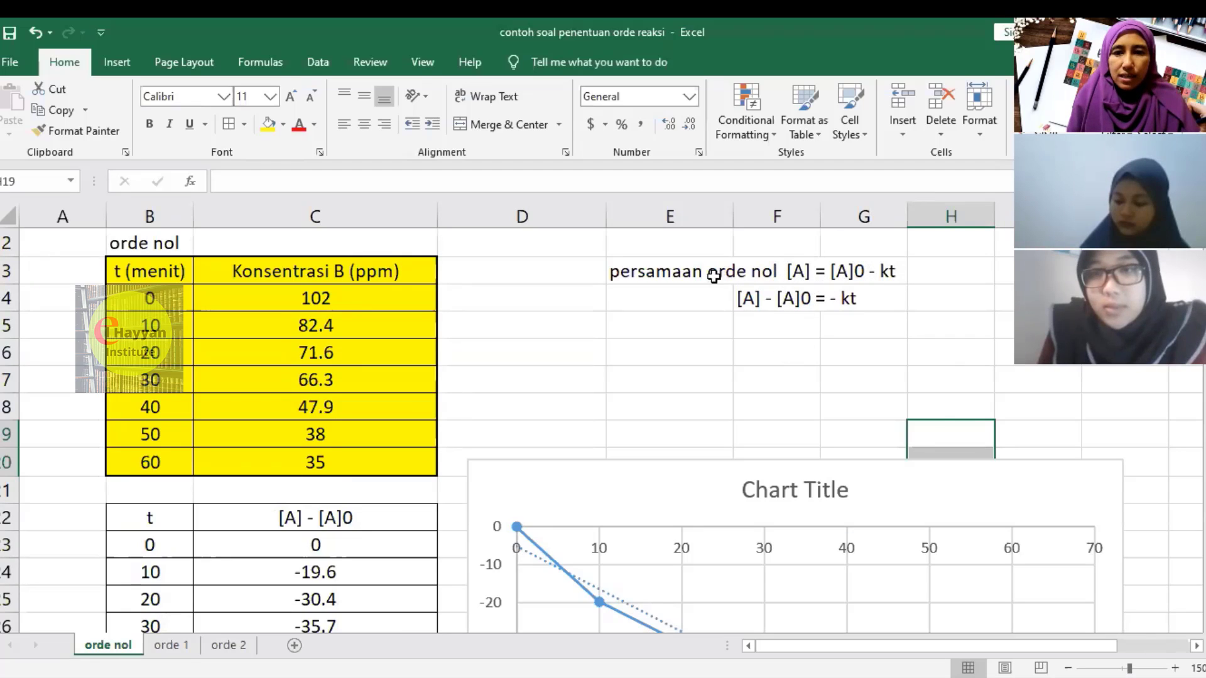
Fill the zero-order equation heading cells E3:G3 with yellow.
drag(686, 264, 902, 269)
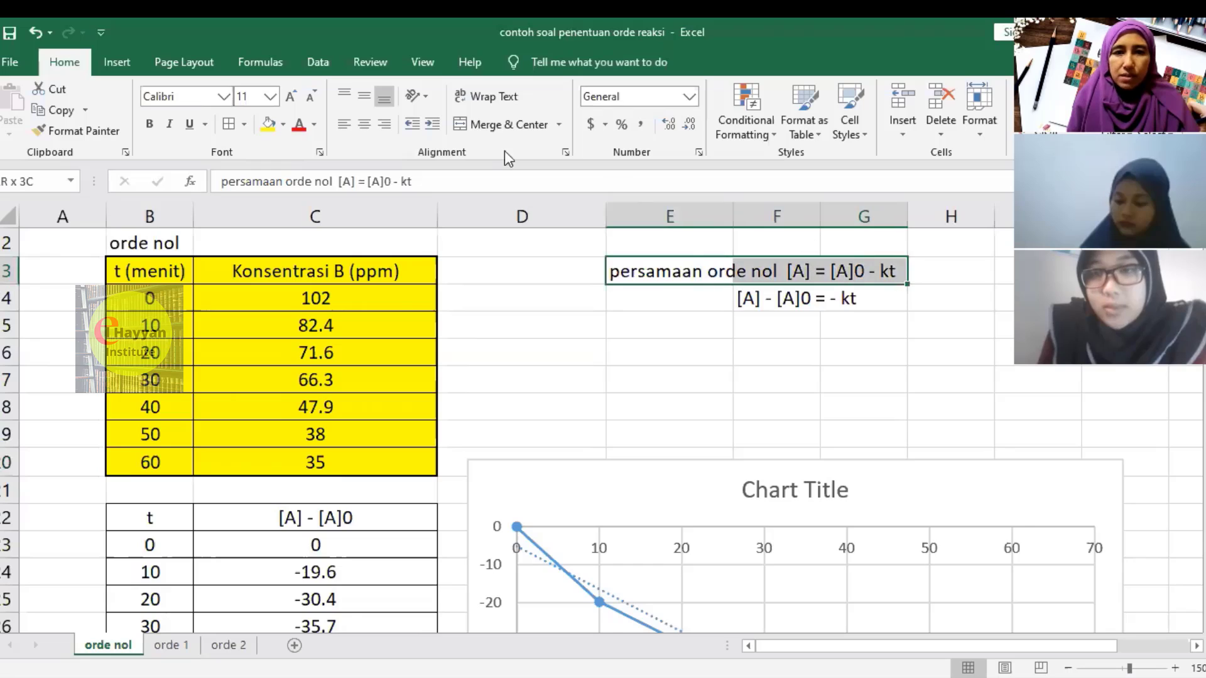
click(269, 123)
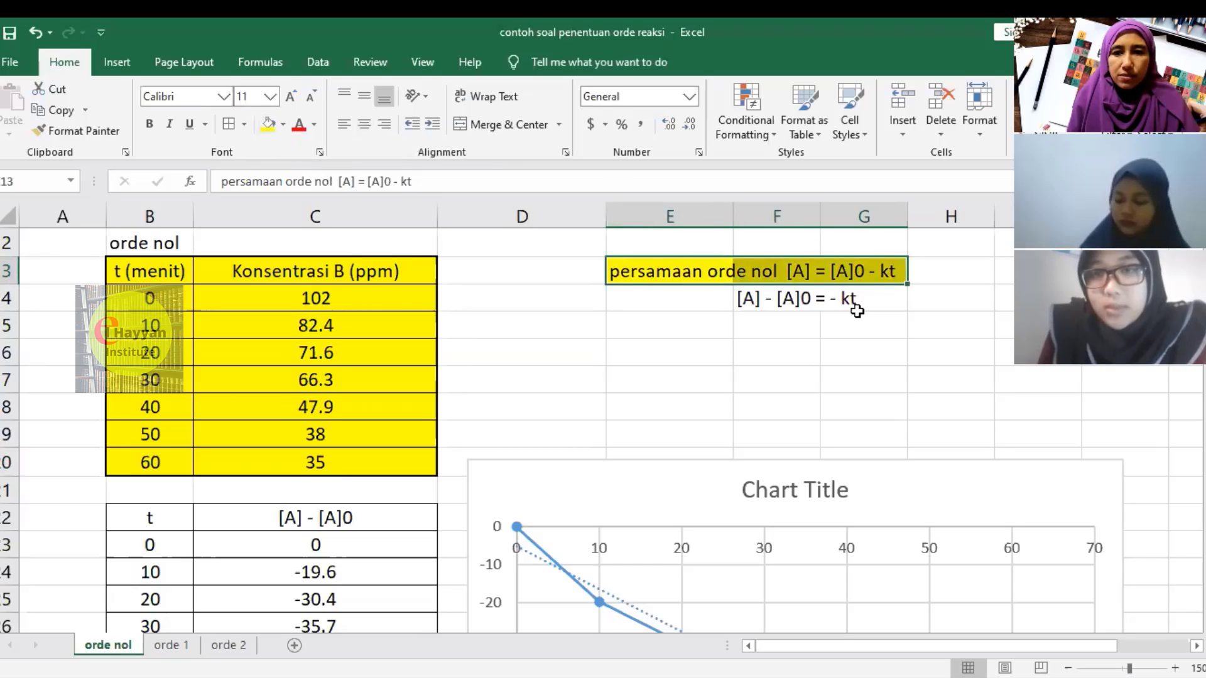
click(777, 379)
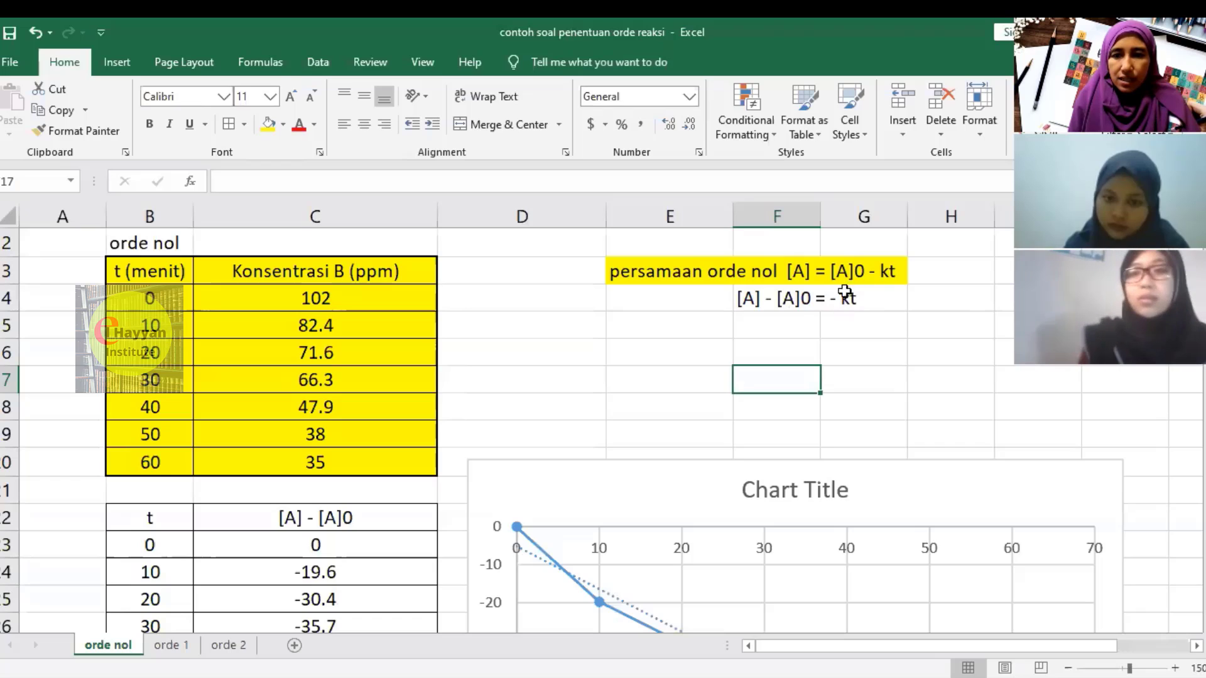
Enter 'y = mx' and 'm = gradien' in the two cells below the rearranged equation.
click(784, 328)
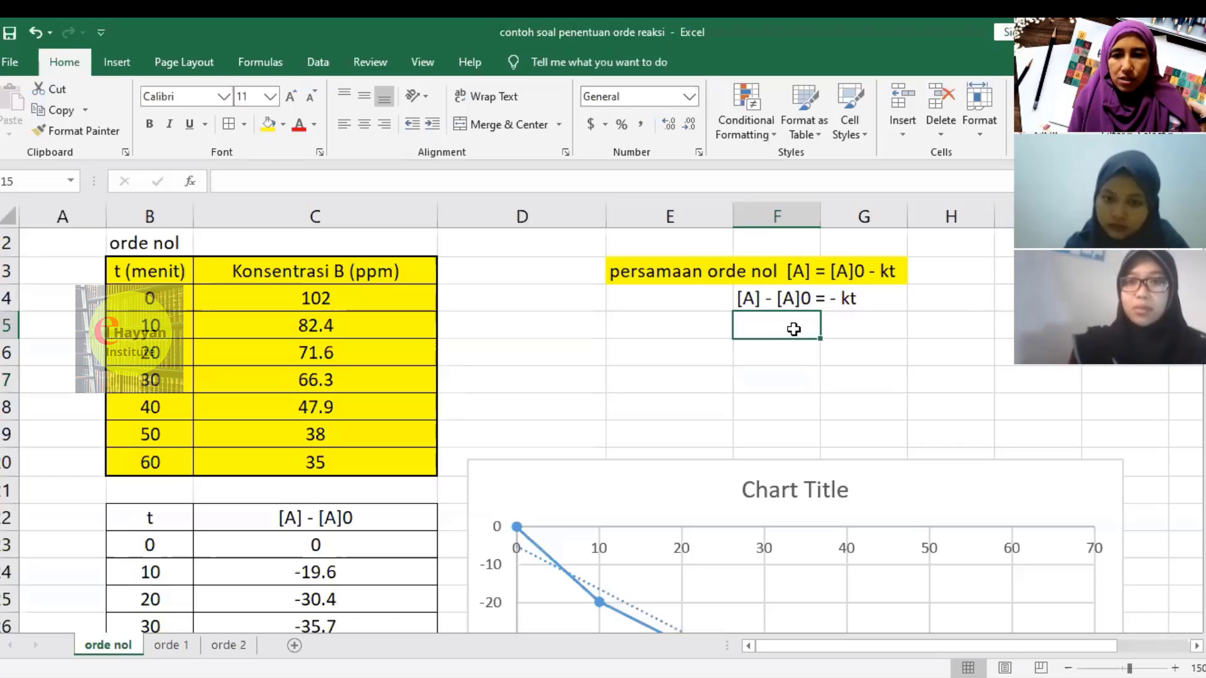
text(y)
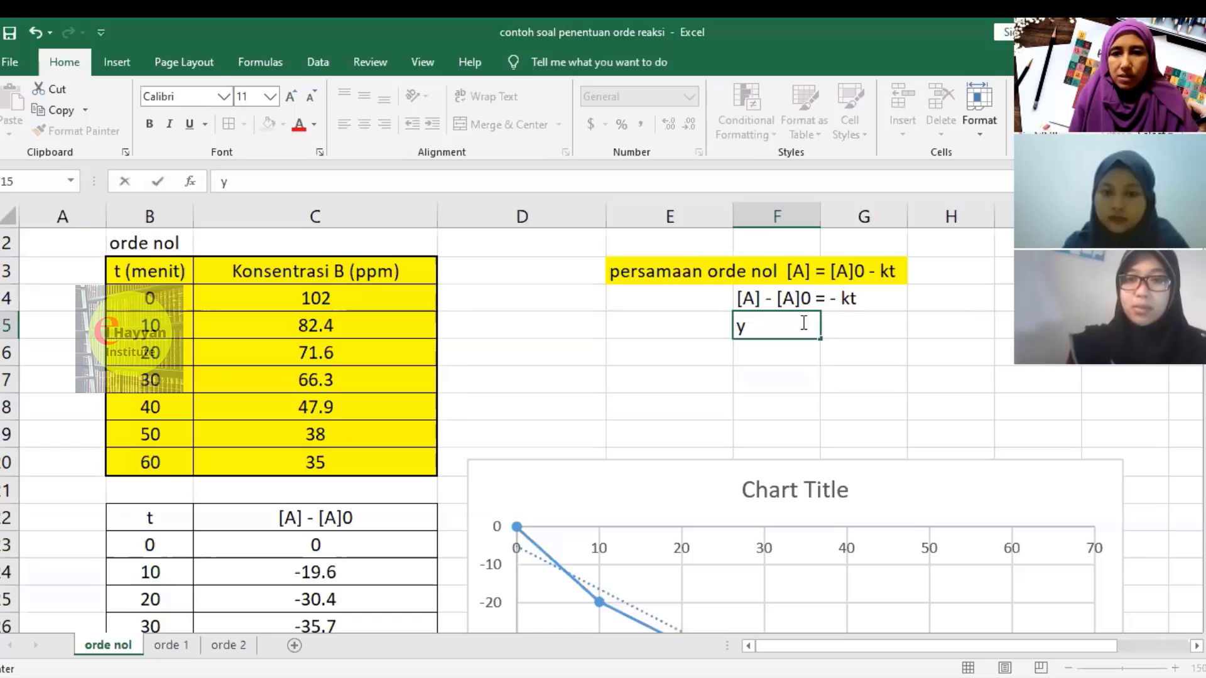
text( = mx)
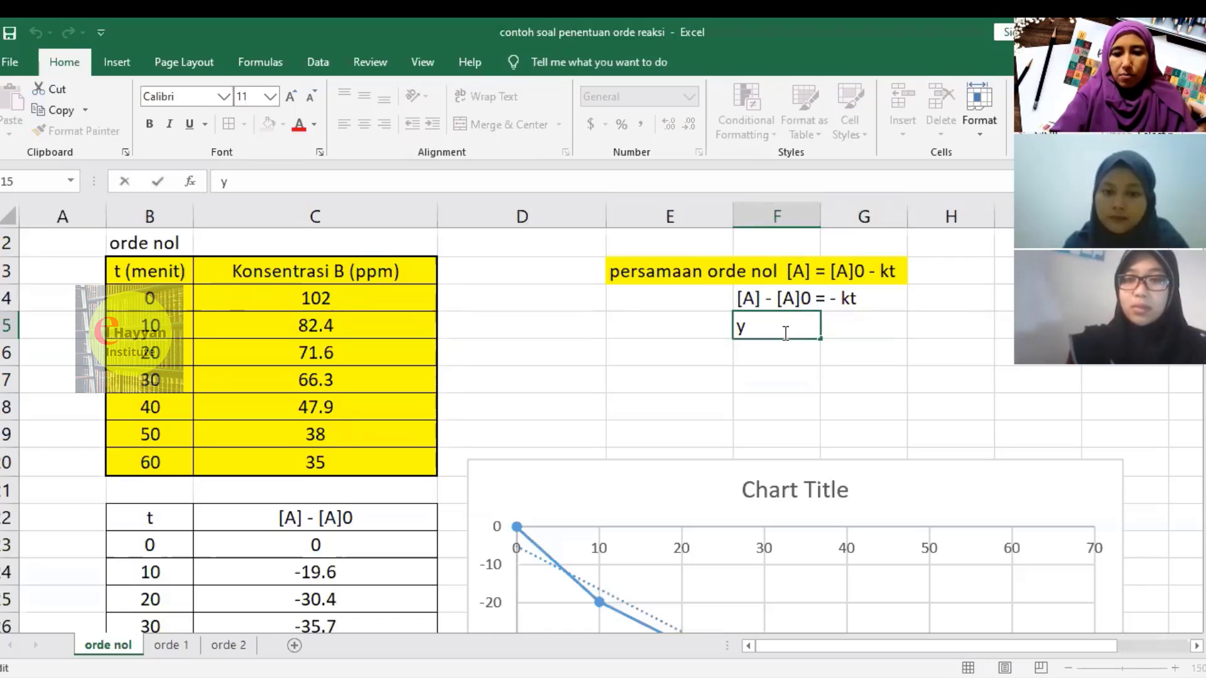
scroll(810, 379, up, 1)
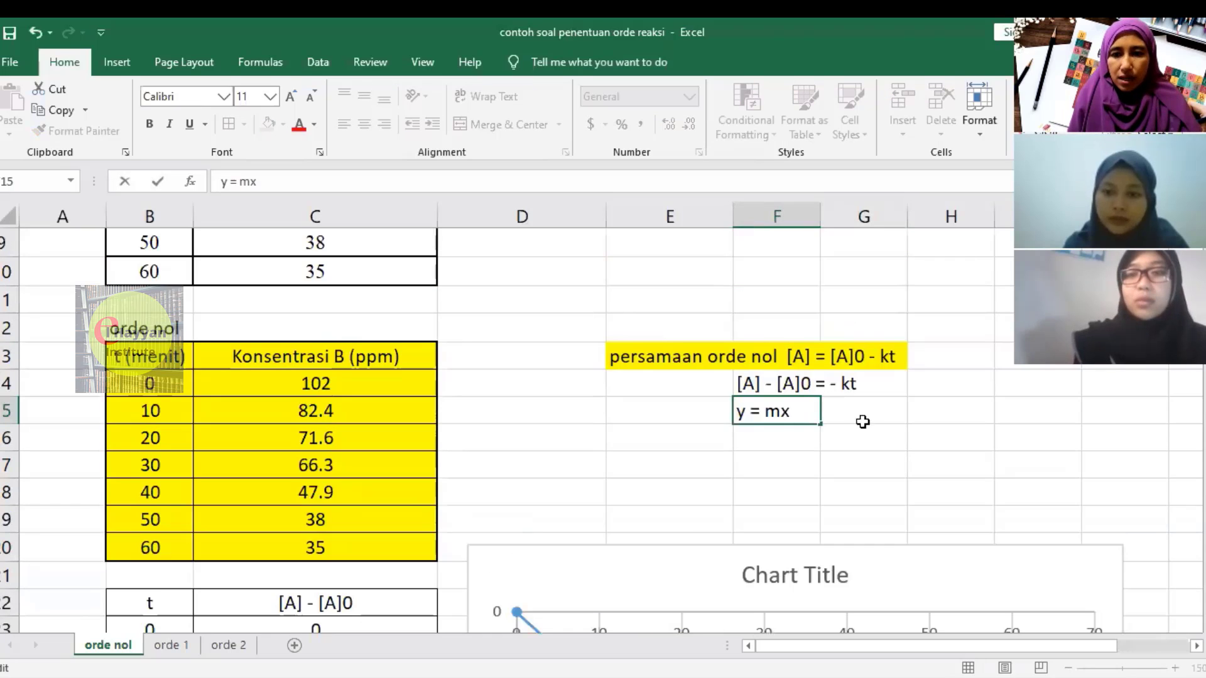
click(782, 437)
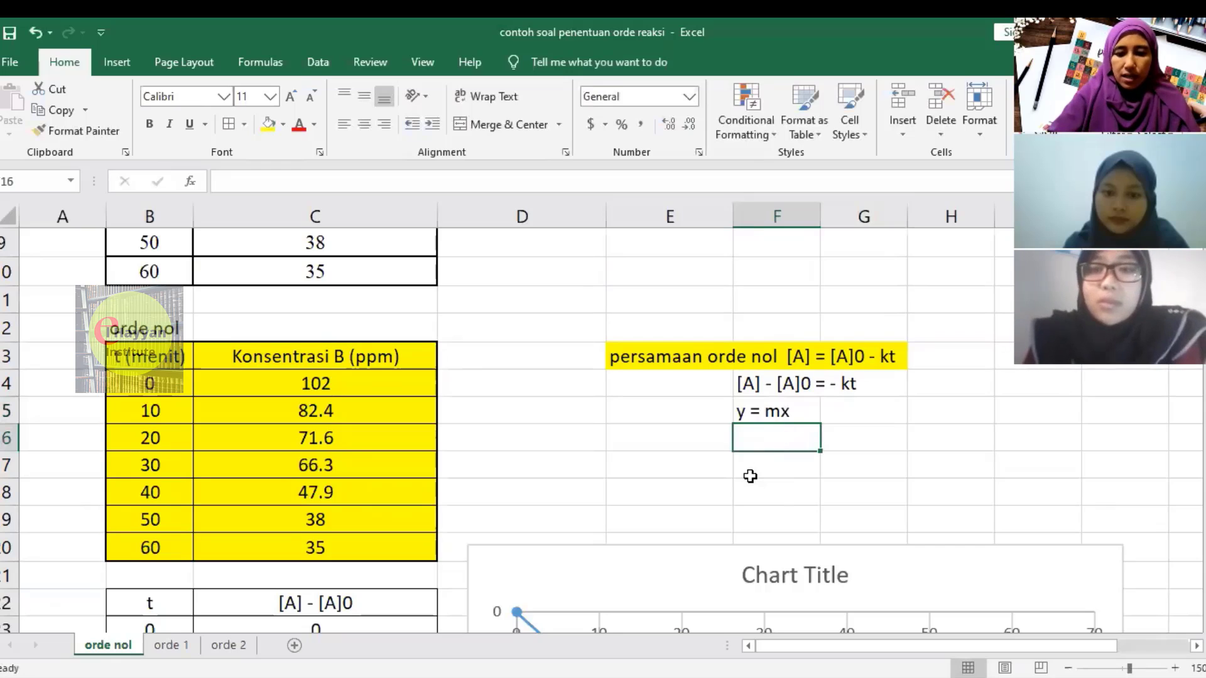
text(m = gradien)
key(Return)
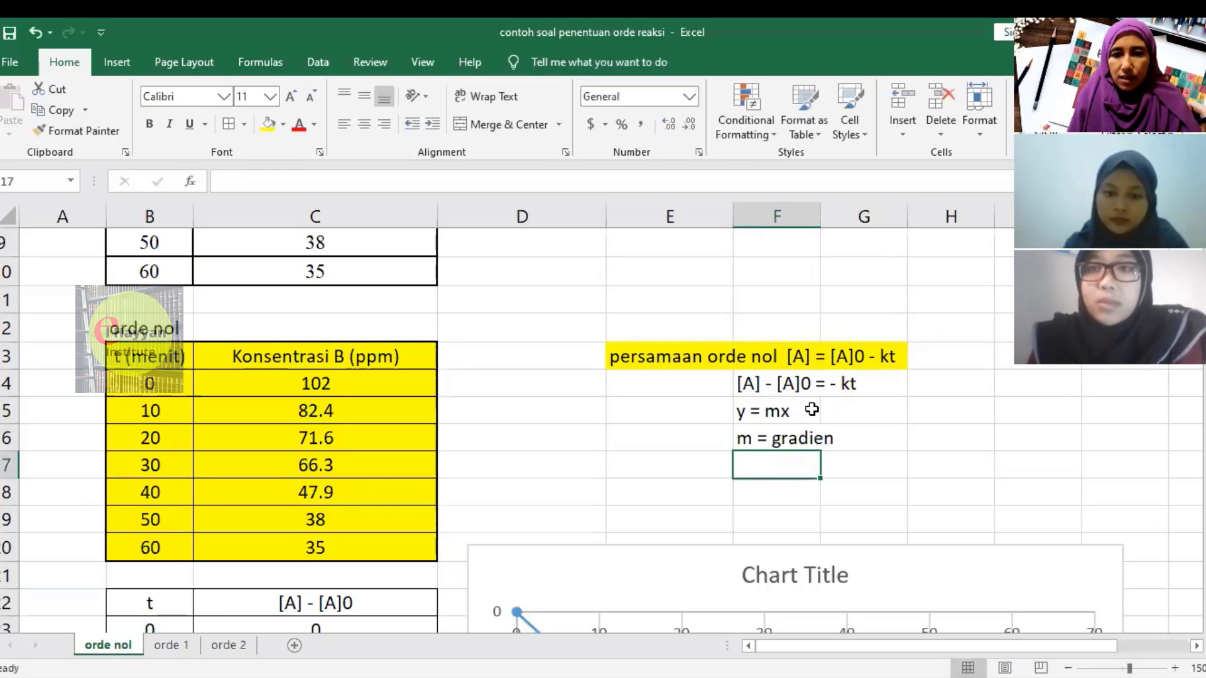
Move the three-cell equation note block down one row.
drag(797, 383, 850, 436)
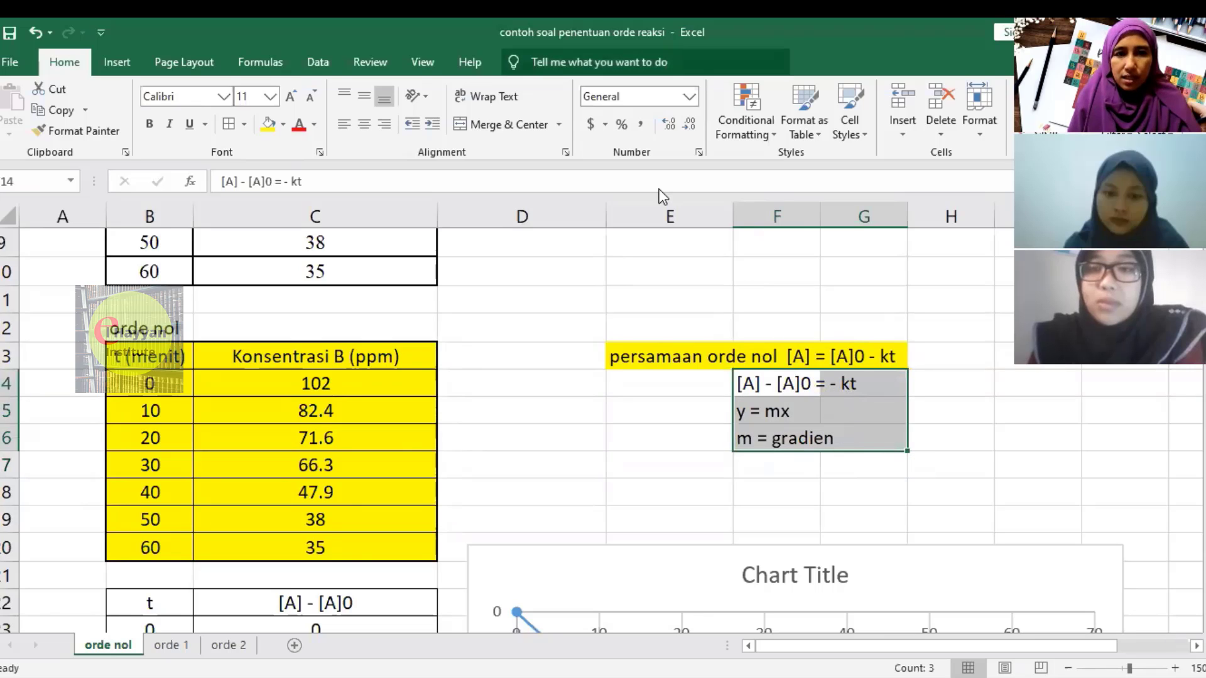
drag(796, 383, 882, 465)
click(999, 409)
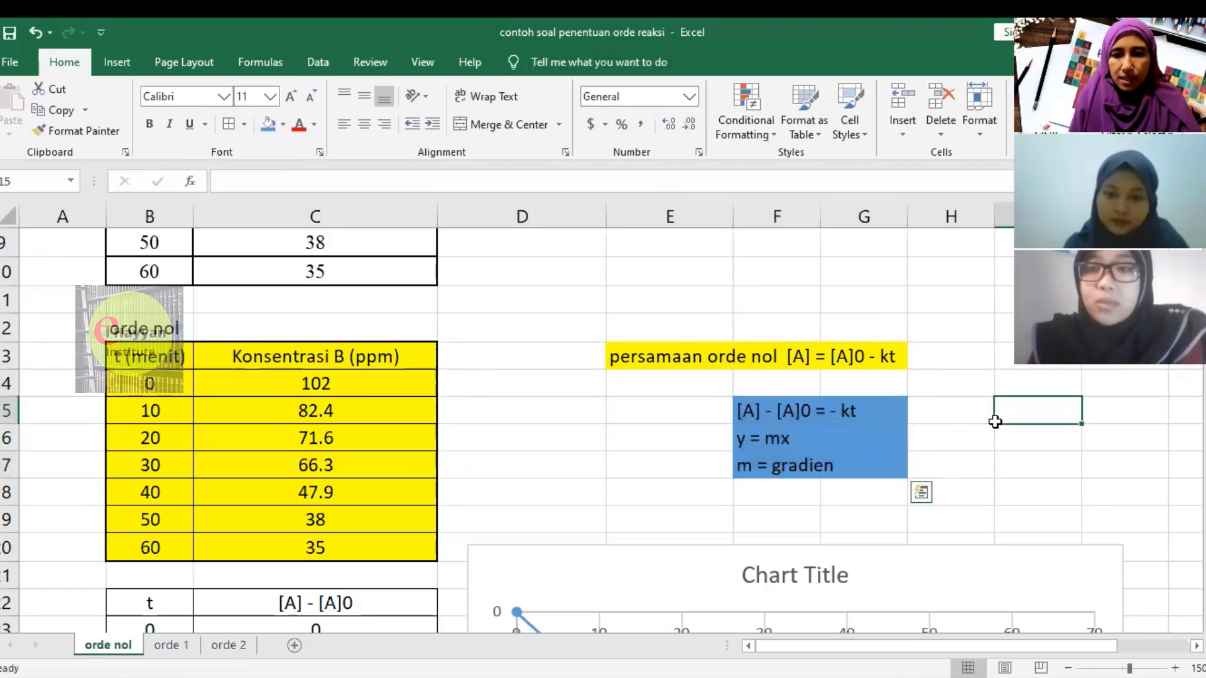
scroll(928, 326, down, 1)
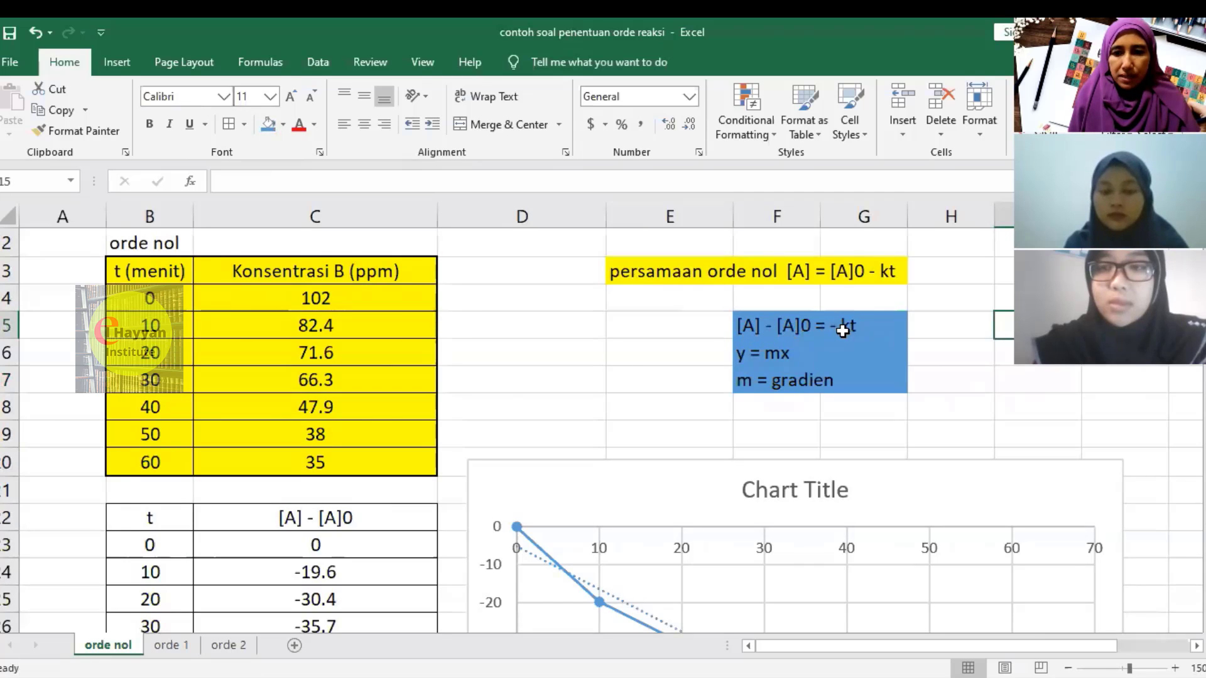
Add the note '[A] = konsentrasi mula mula' in an empty cell below the blue box.
click(162, 525)
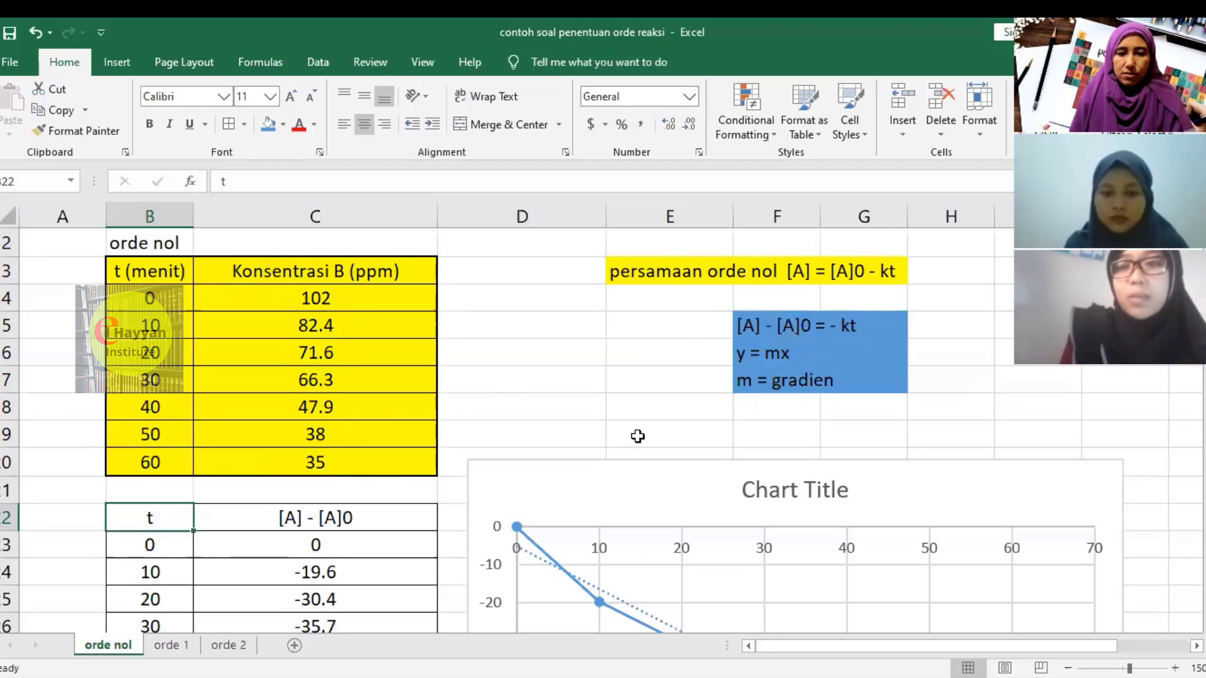
click(766, 429)
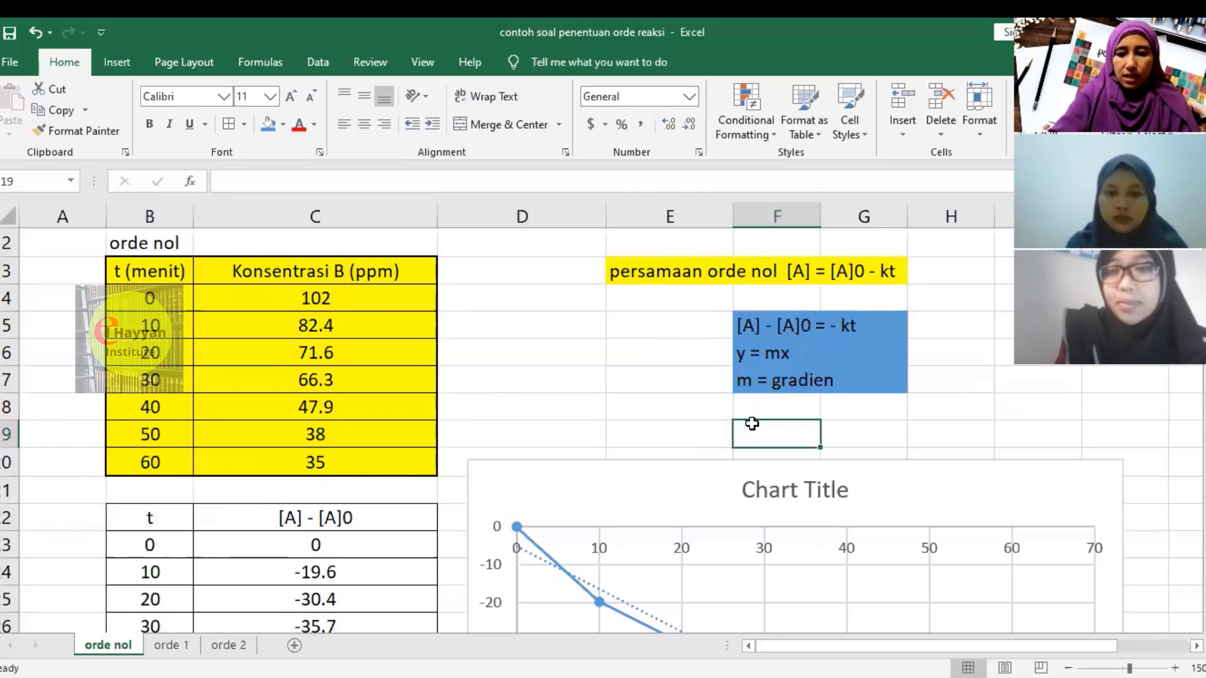
text([)
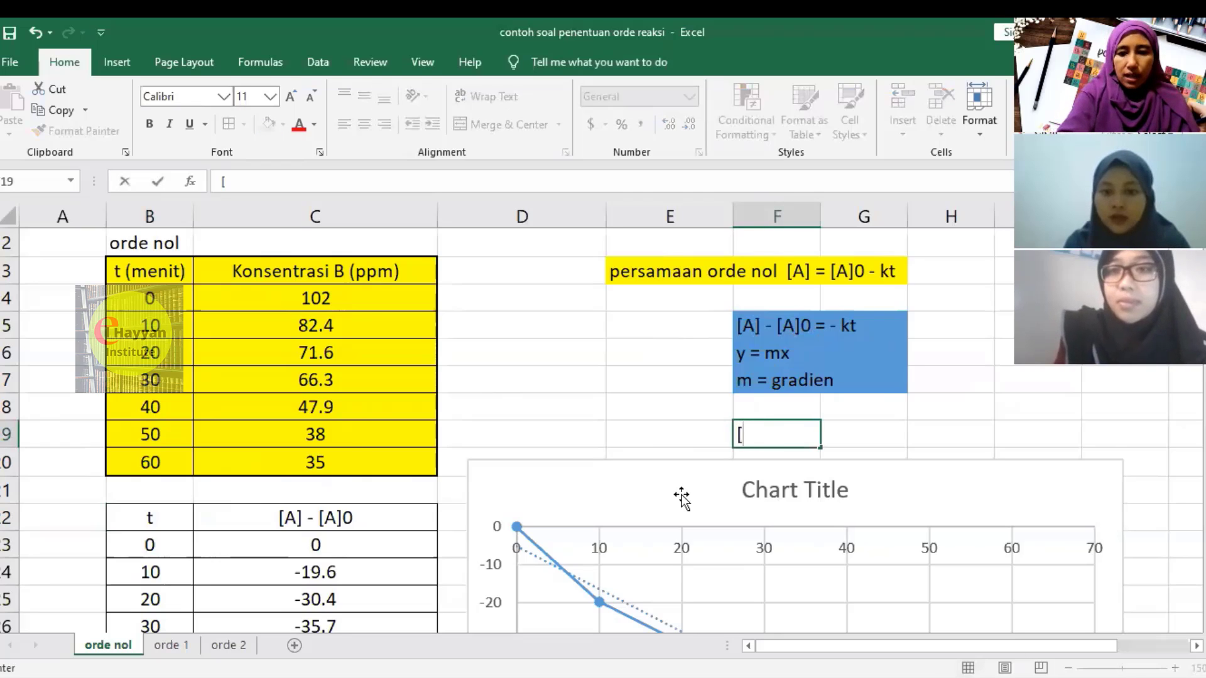
text(A)
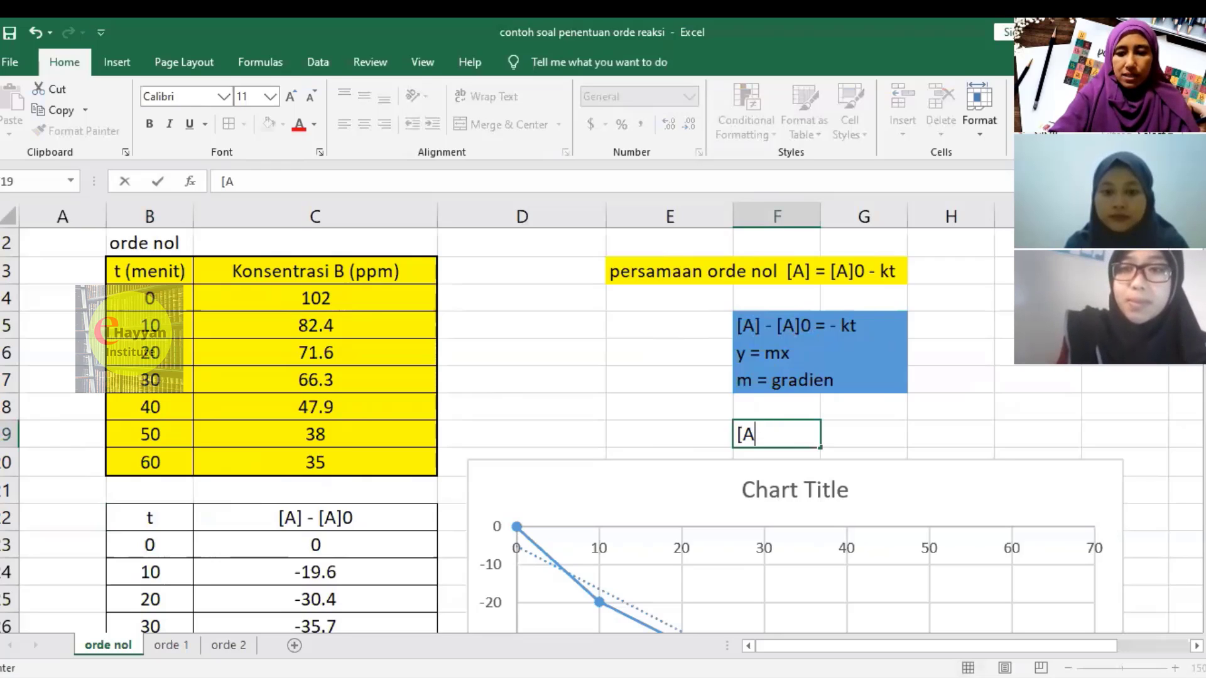
text(])
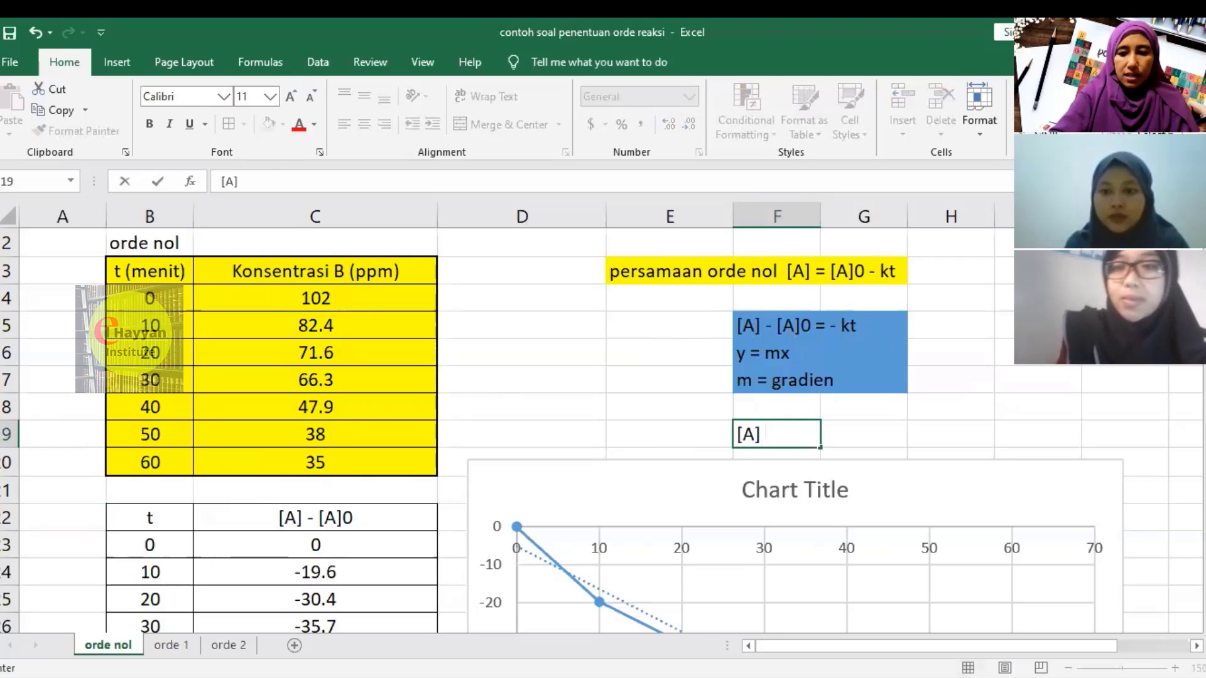
text( = konsentrasi mula mula)
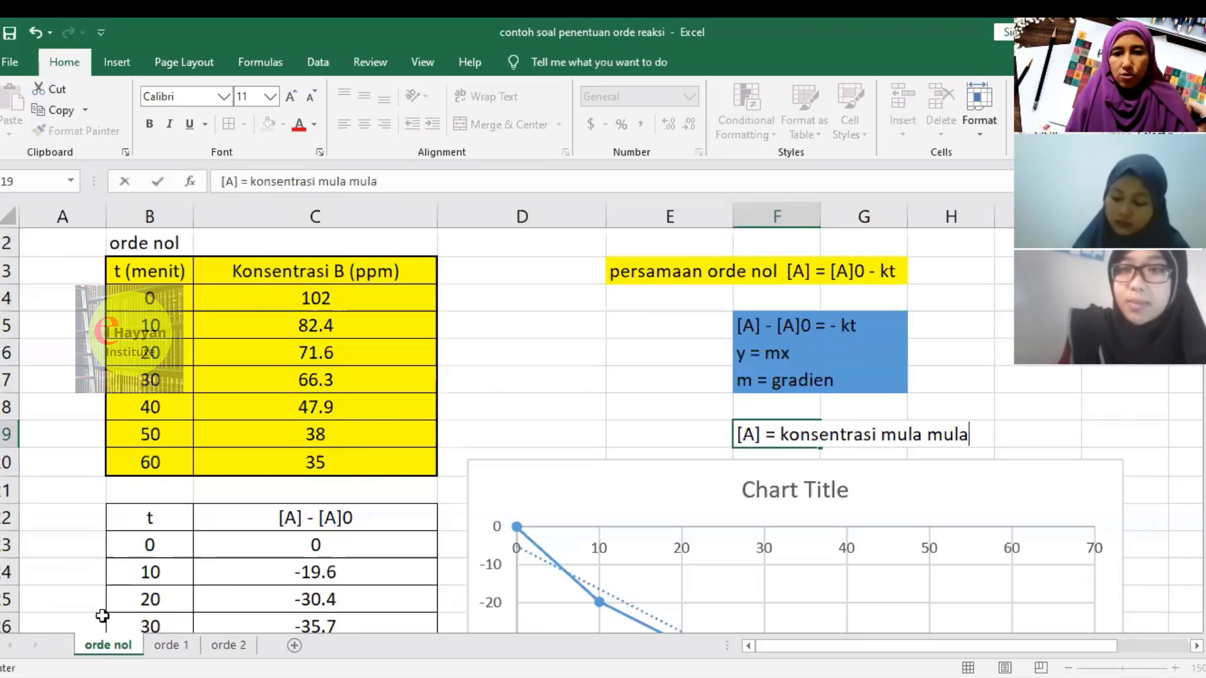
click(574, 442)
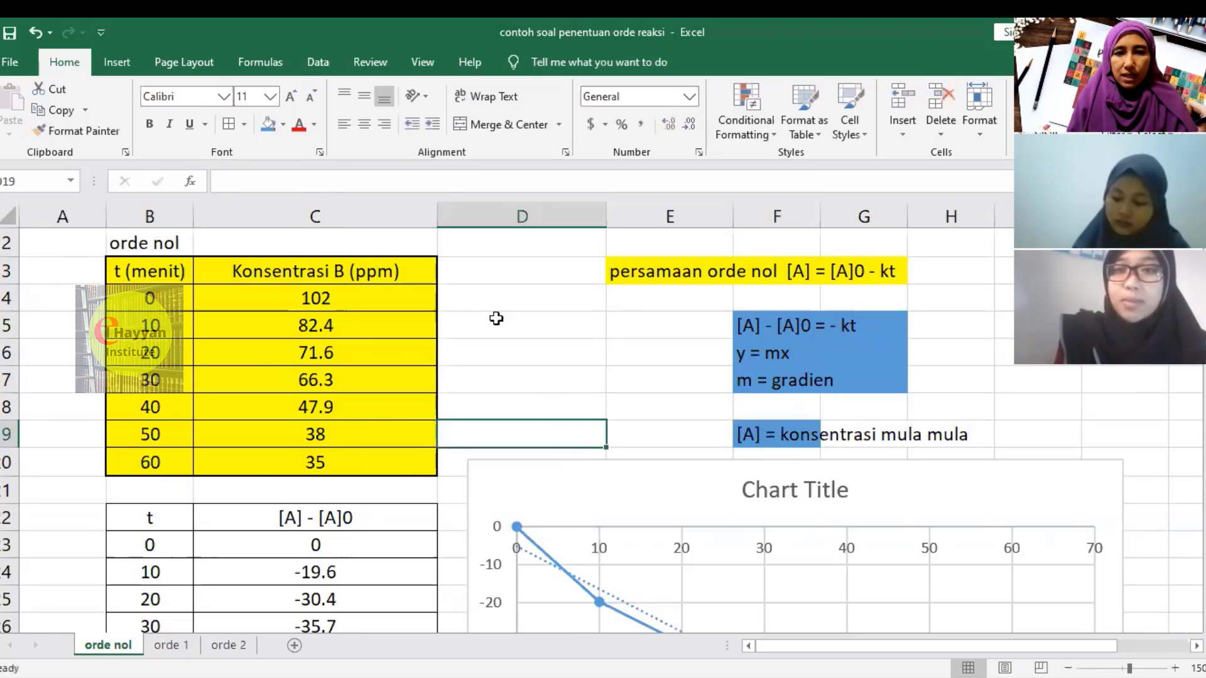
Shade the starting concentration cell 102 blue.
click(327, 305)
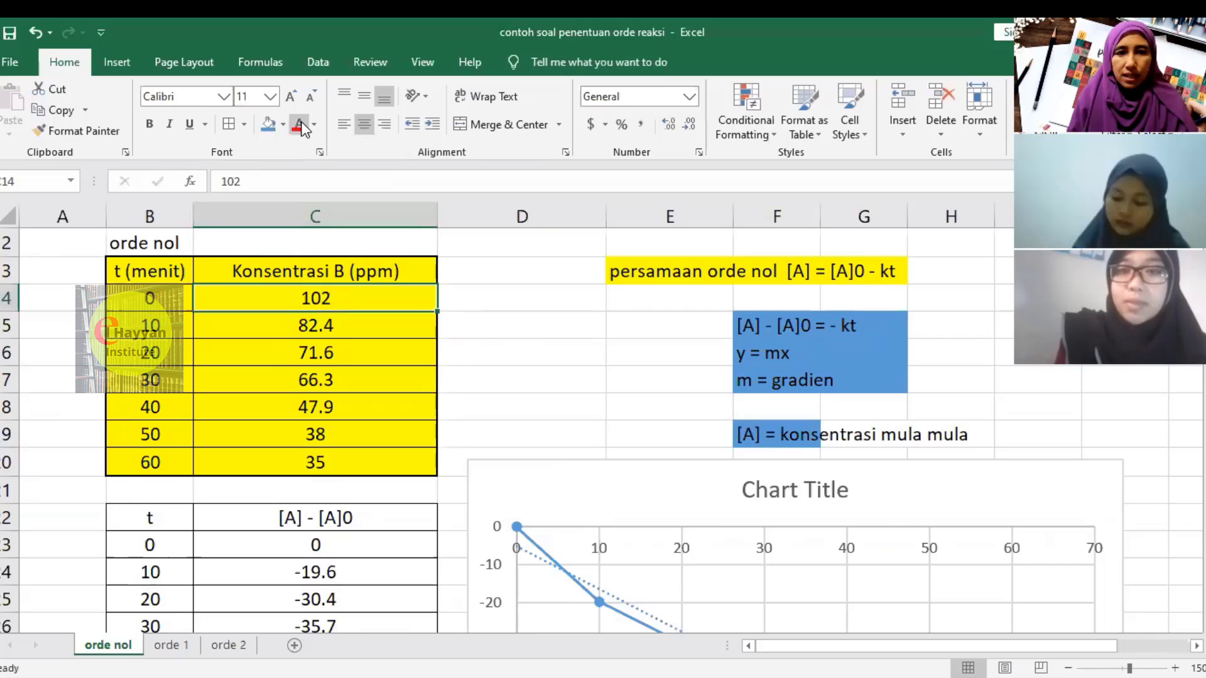
click(273, 120)
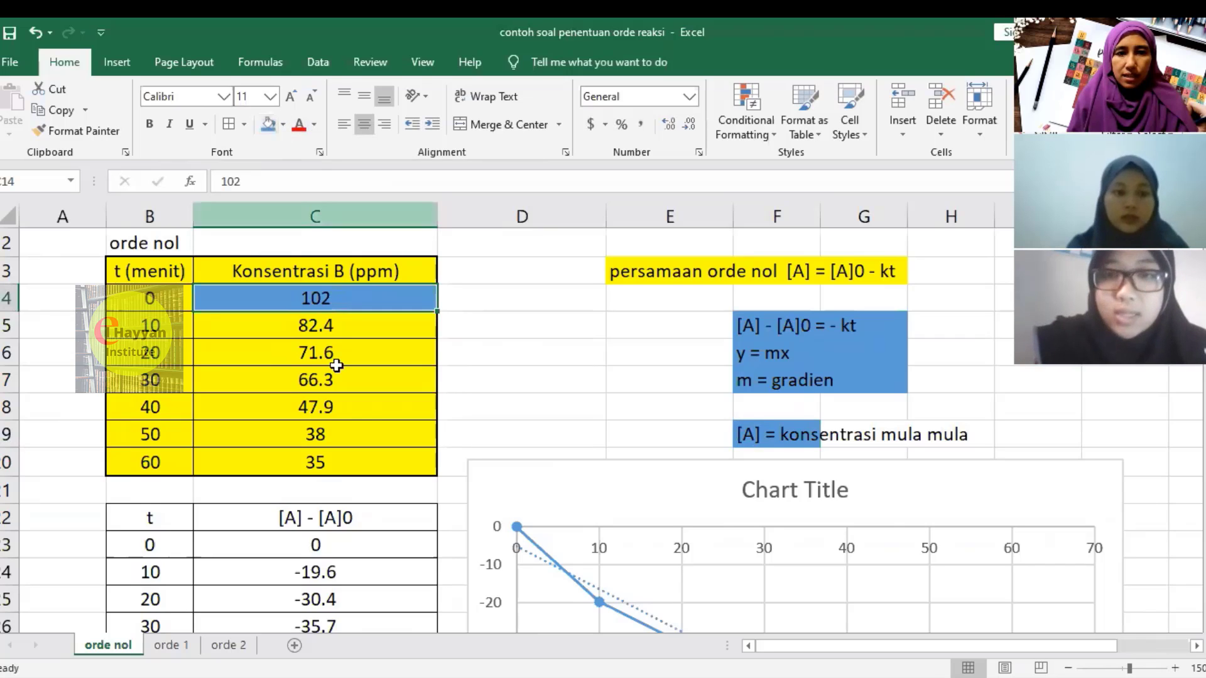
click(471, 409)
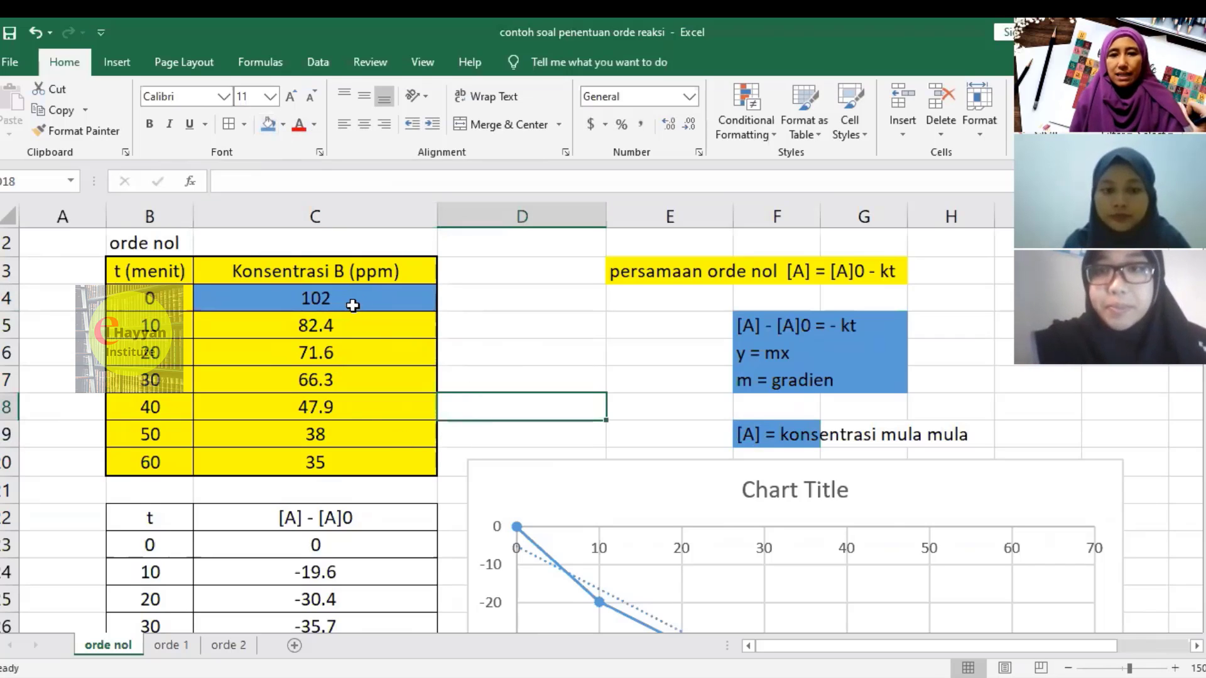
click(888, 482)
Give the '[A] = konsentrasi mula mula' note a white fill instead of blue.
click(773, 426)
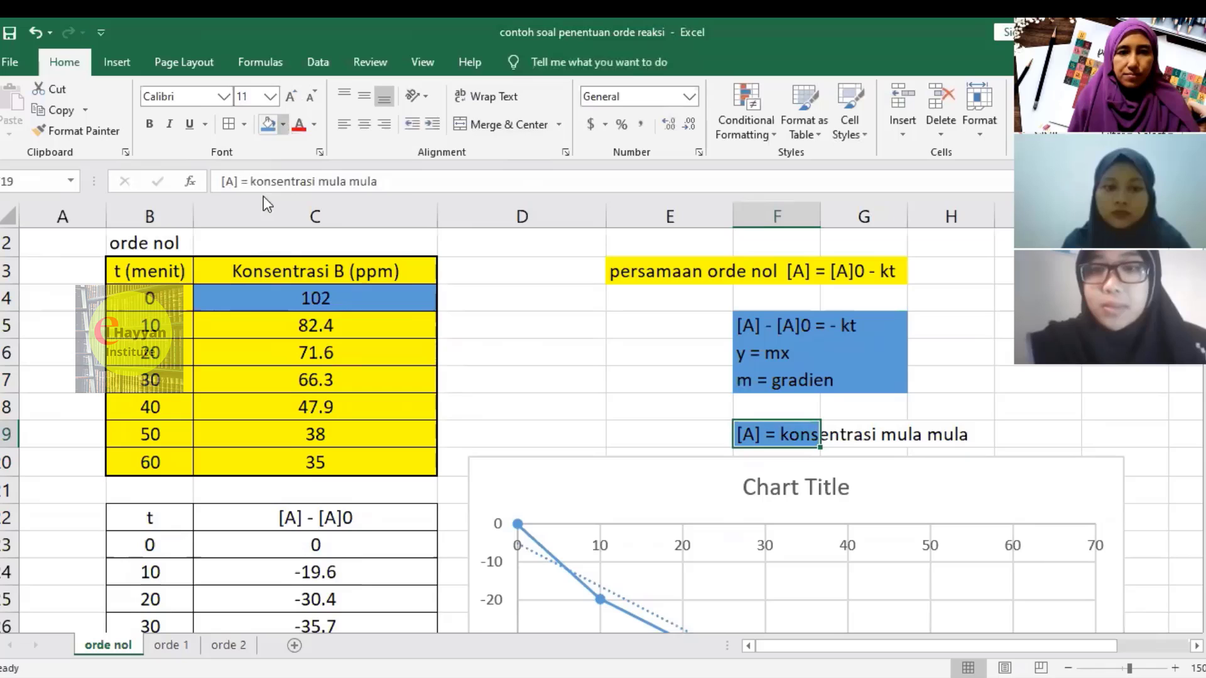
click(283, 124)
click(268, 166)
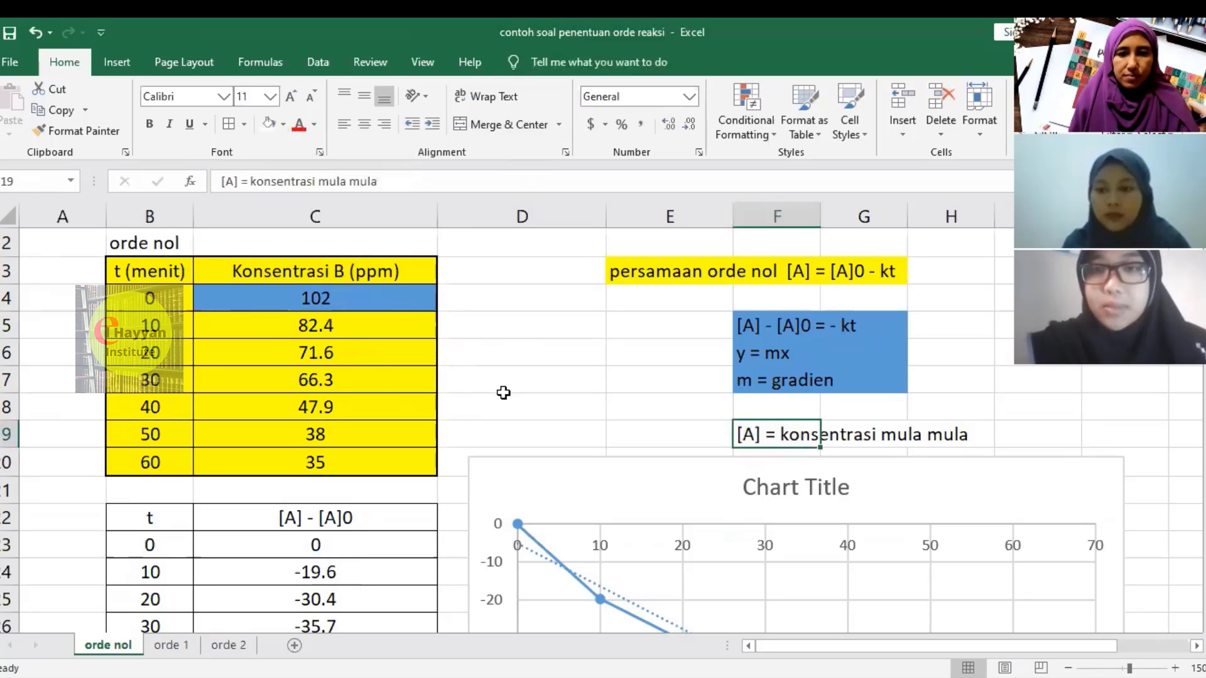
click(506, 402)
scroll(329, 501, down, 1)
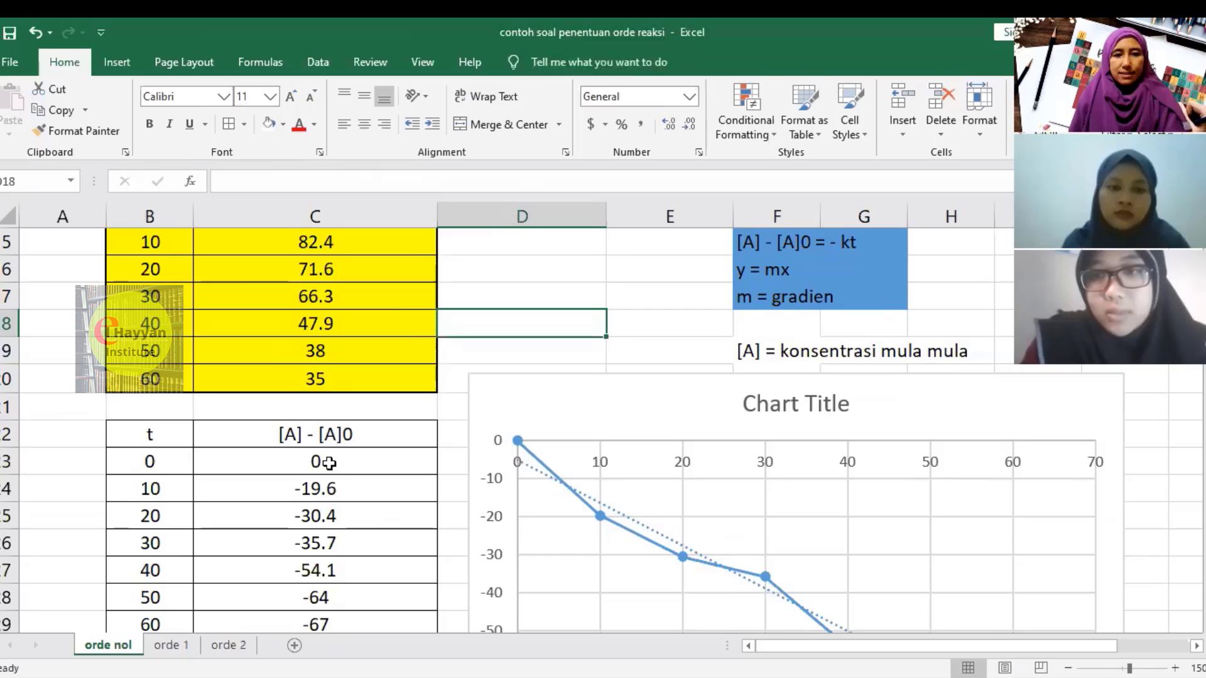
click(329, 463)
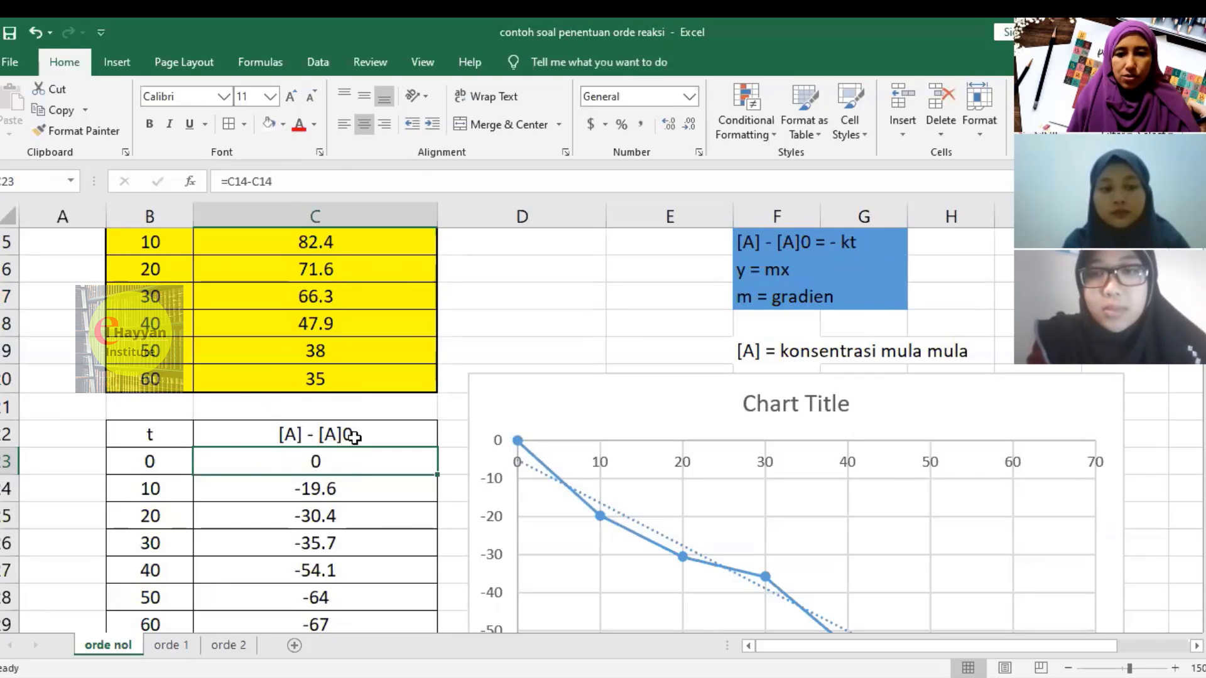
scroll(360, 316, up, 2)
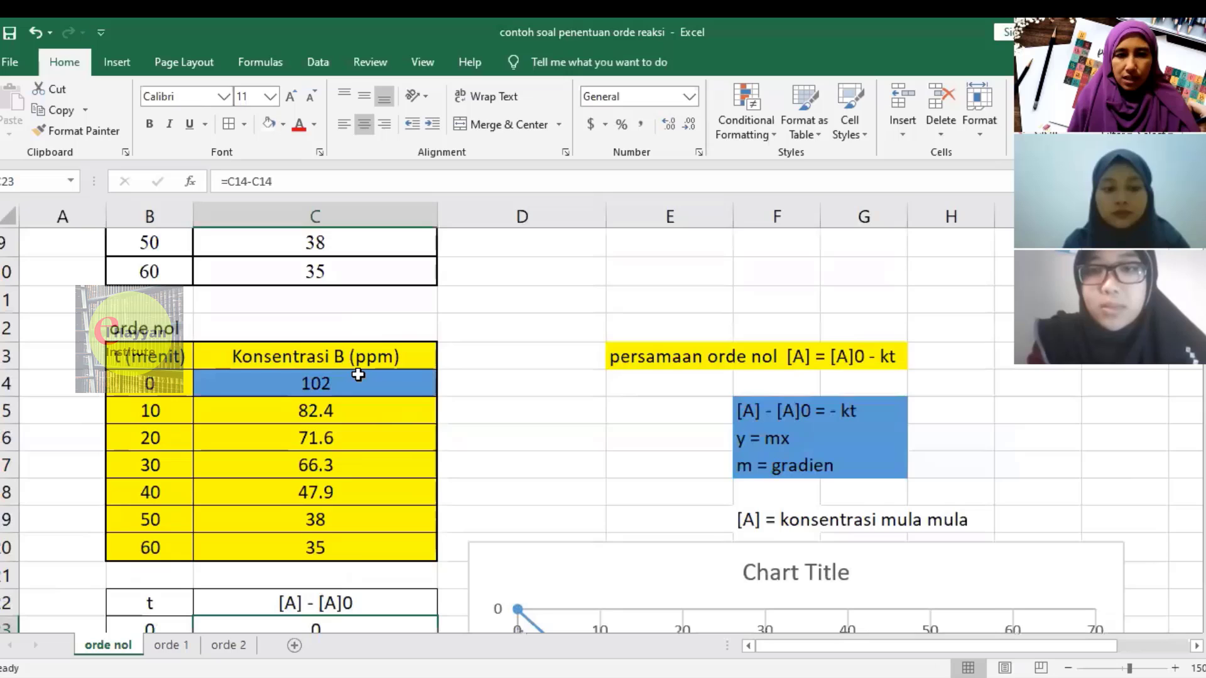
scroll(353, 386, down, 1)
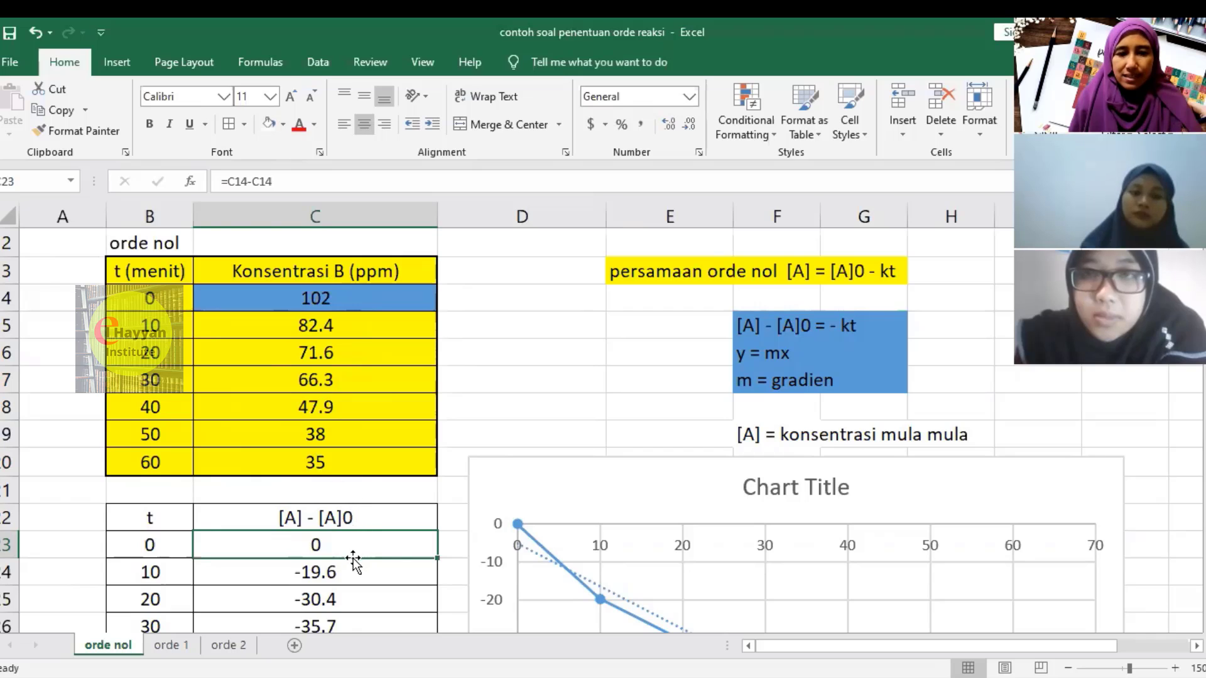
click(174, 571)
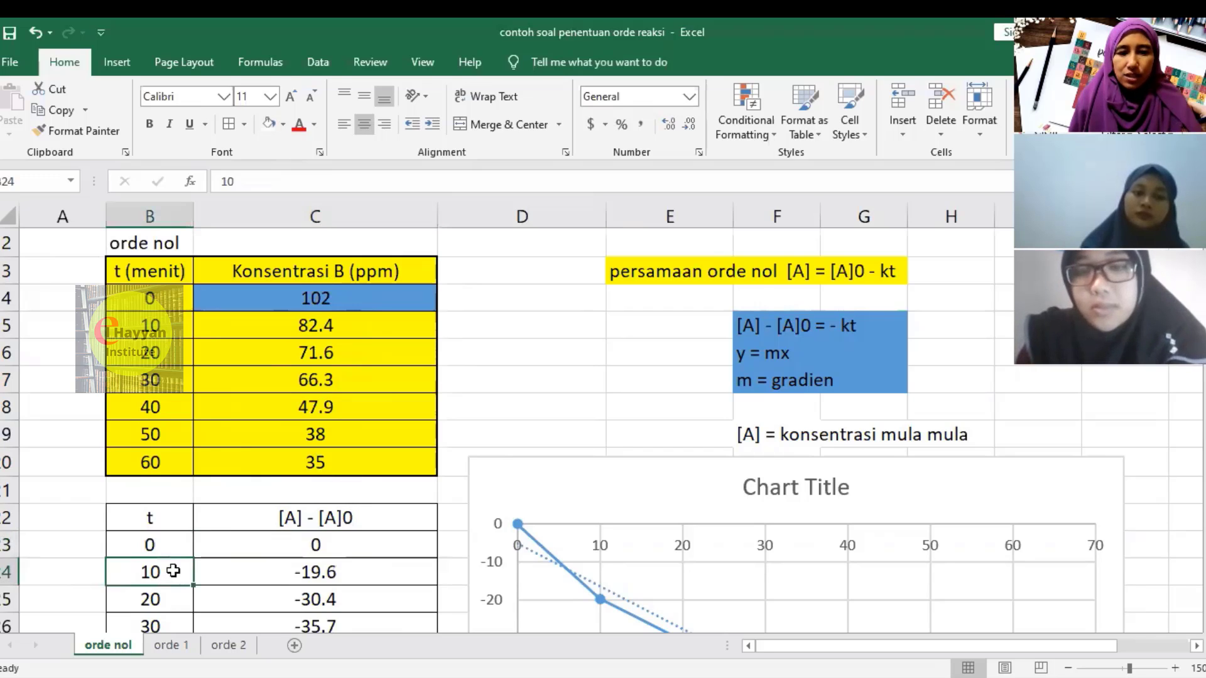
click(231, 573)
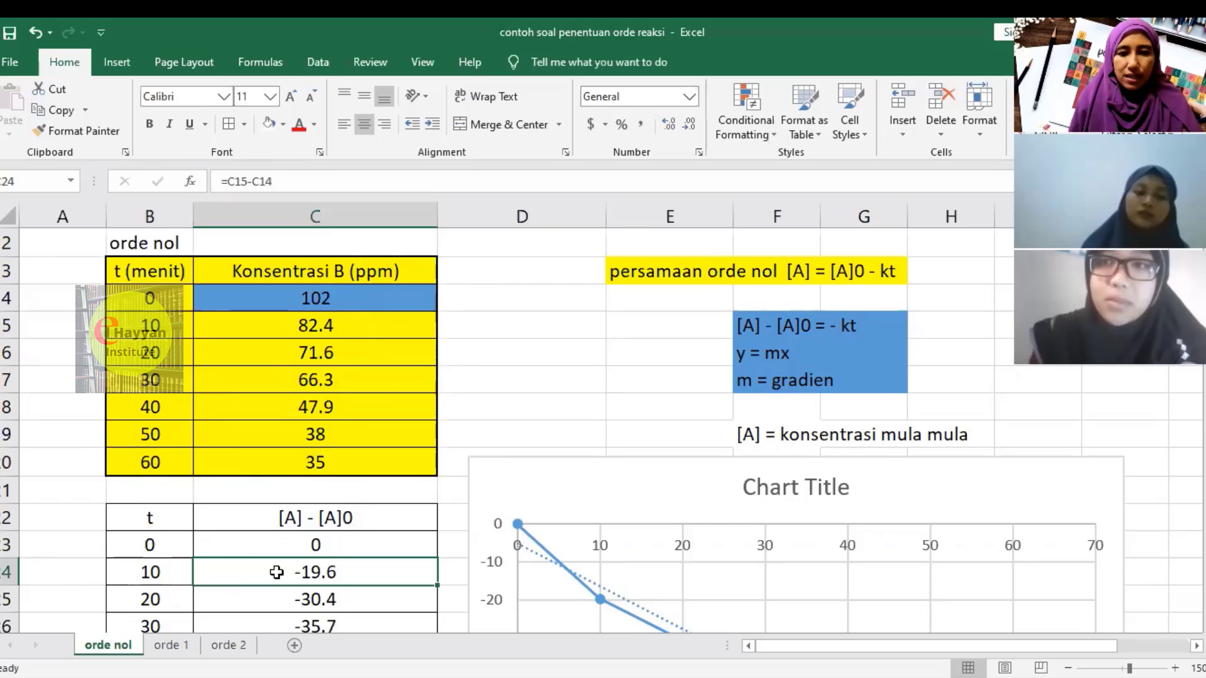
double_click(276, 572)
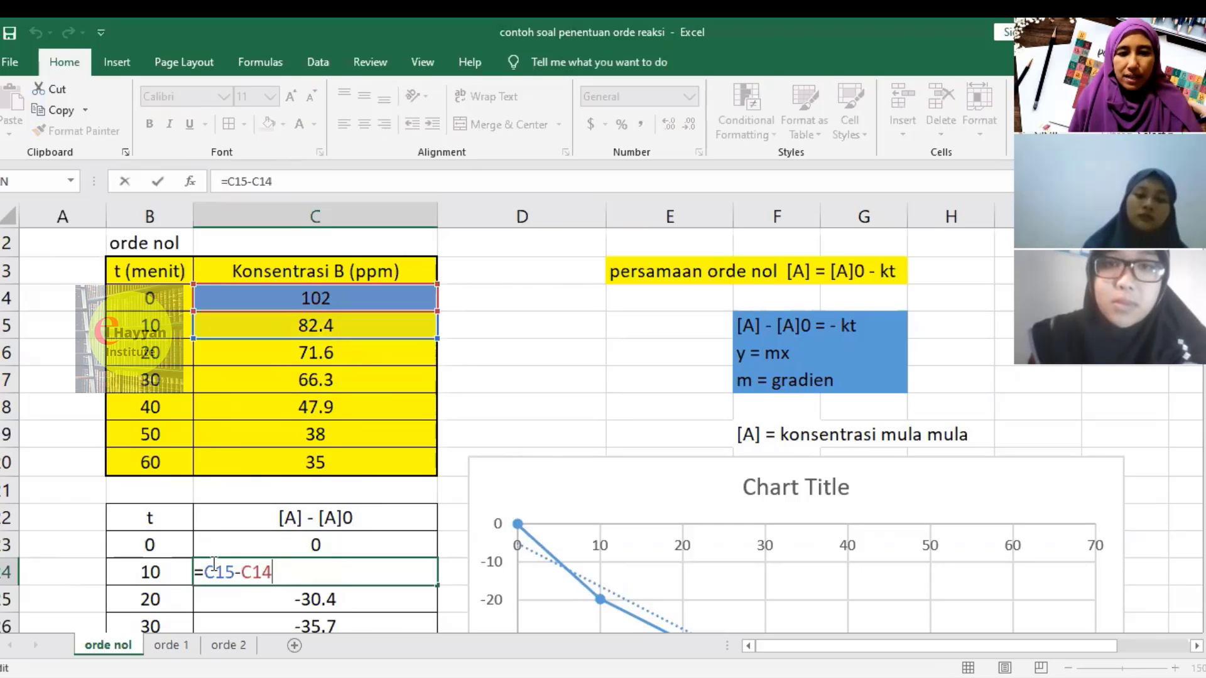
key(BackSpace)
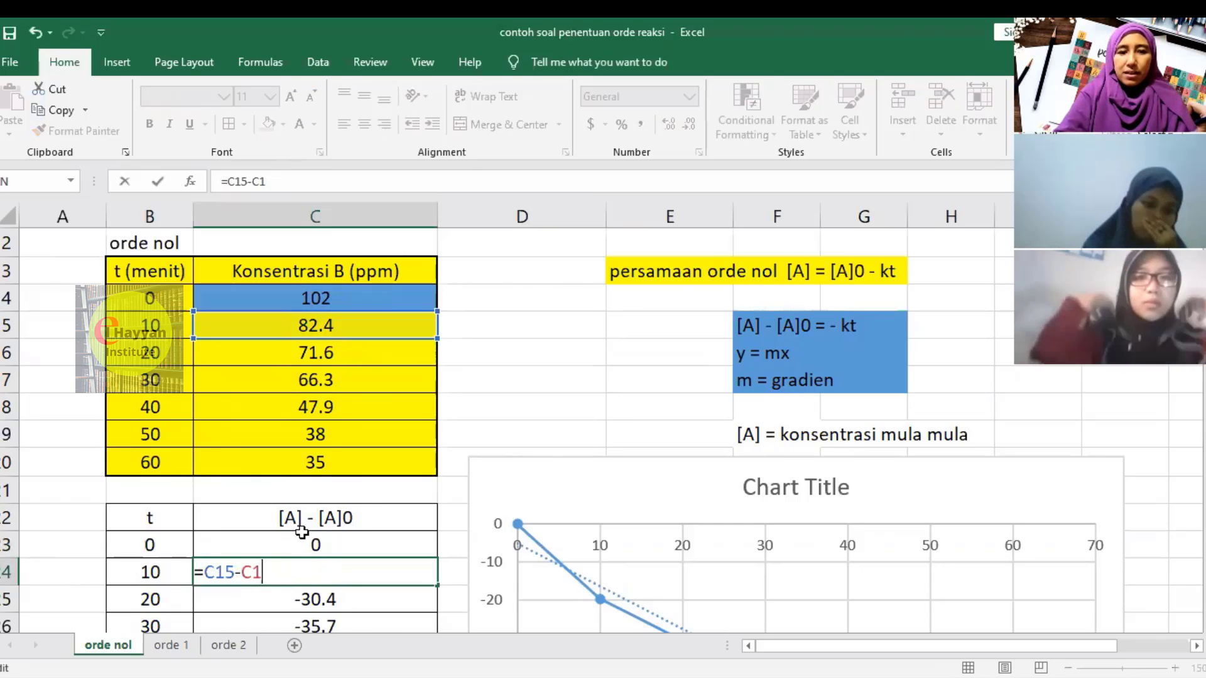
key(BackSpace)
key(BackSpace)
key(BackSpace)
key(BackSpace)
key(BackSpace)
key(BackSpace)
key(BackSpace)
key(ctrl+Return)
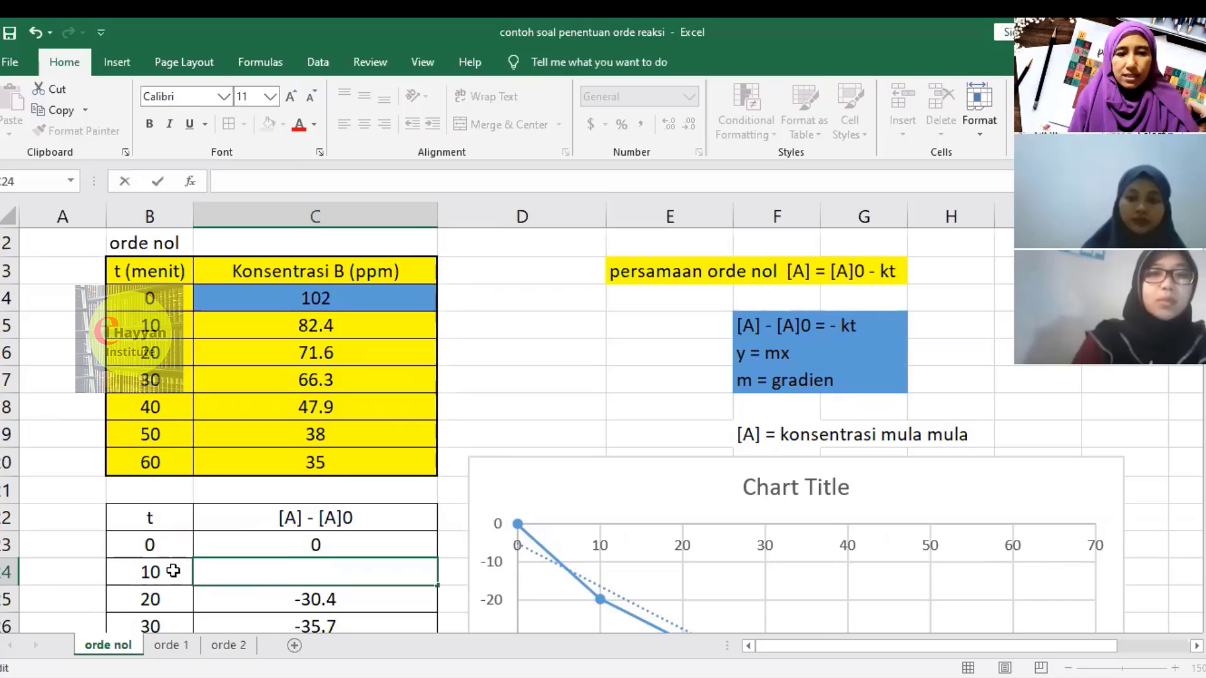
click(199, 605)
click(214, 568)
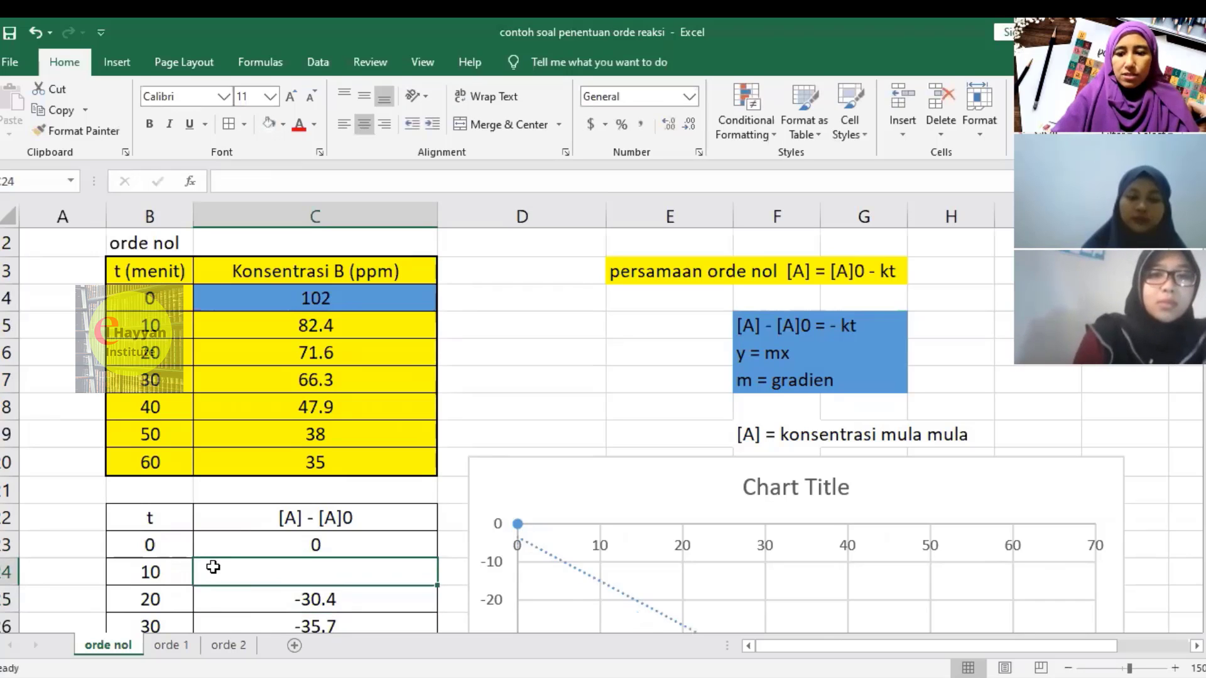
text(=)
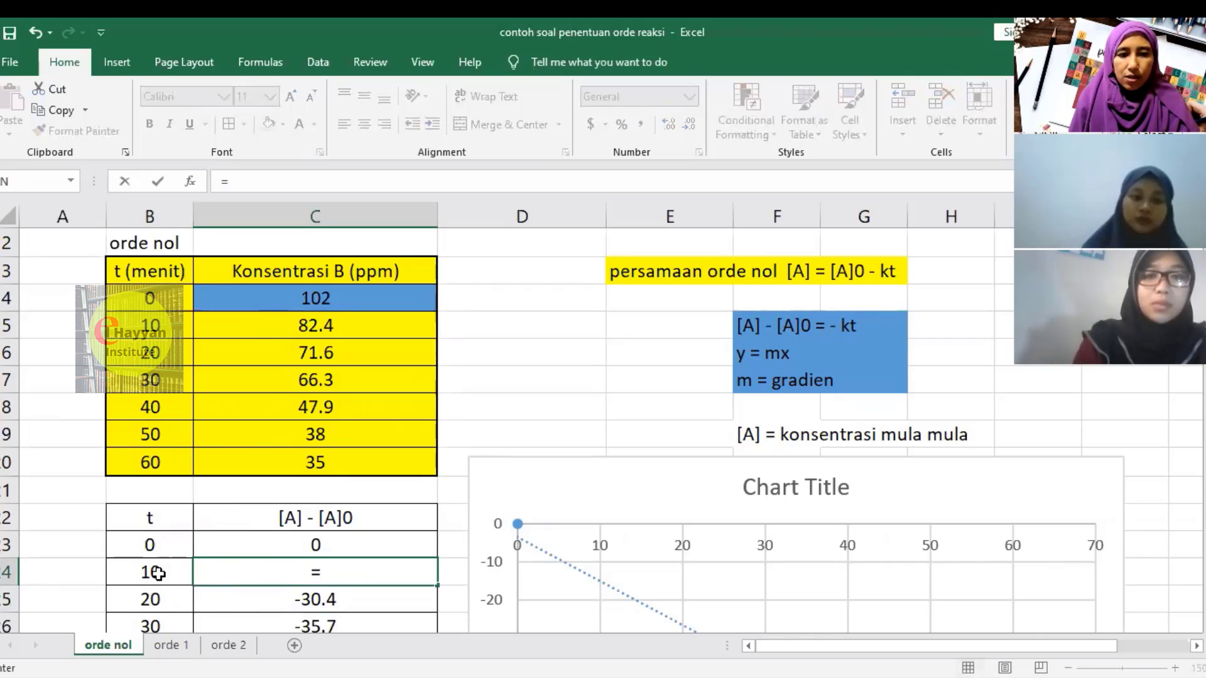
click(308, 326)
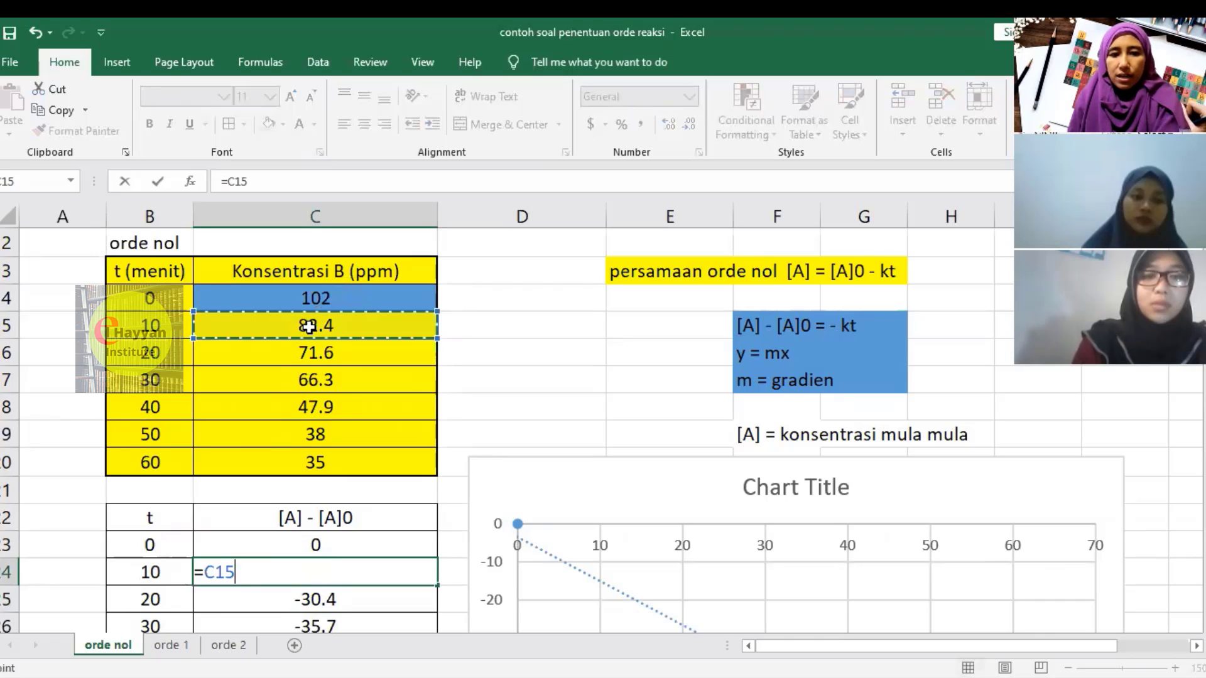
text(-)
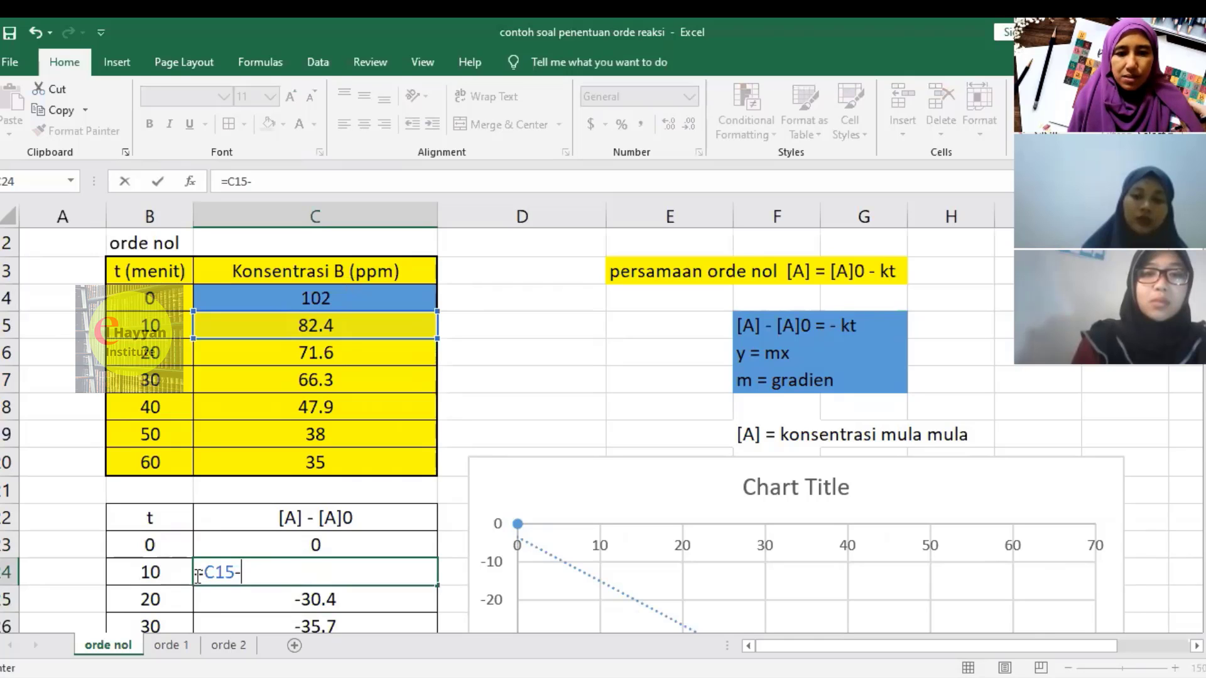
click(334, 302)
key(Return)
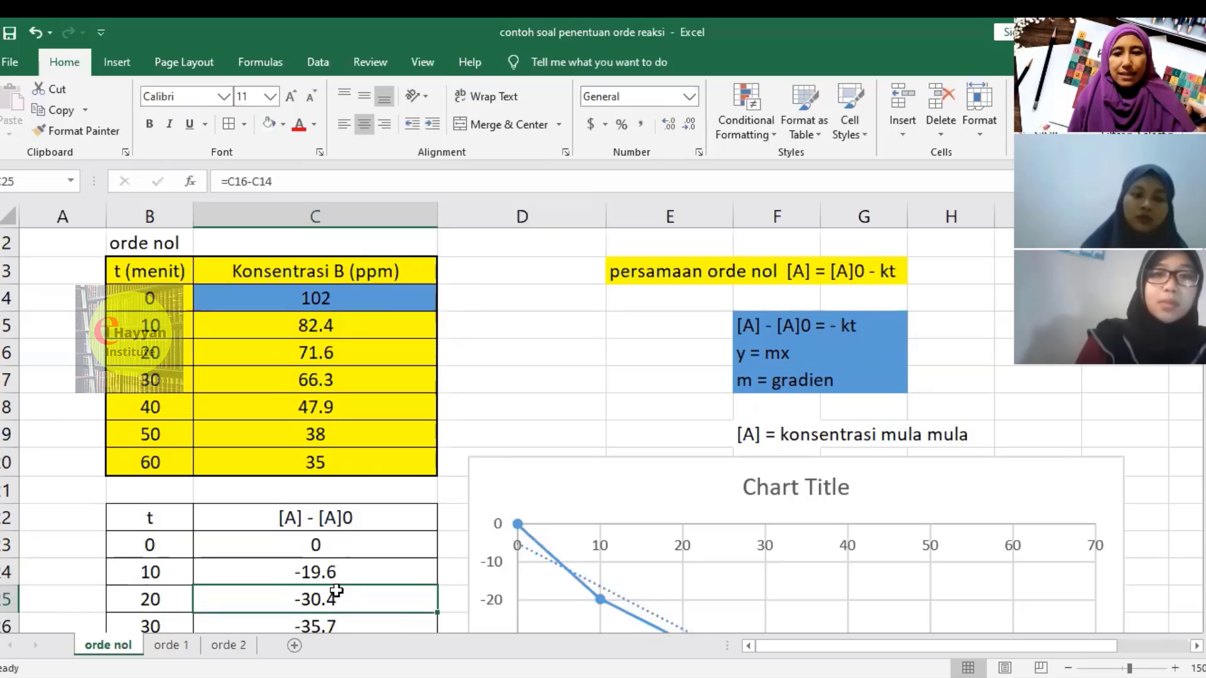
scroll(377, 578, down, 1)
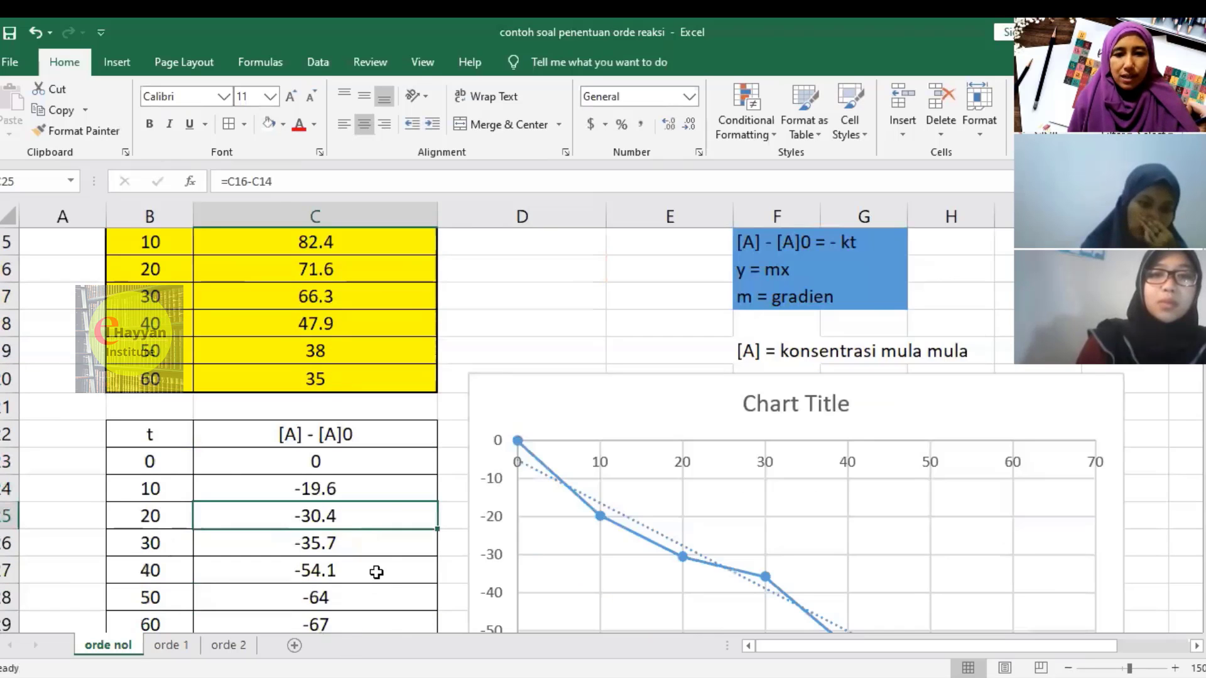
click(353, 490)
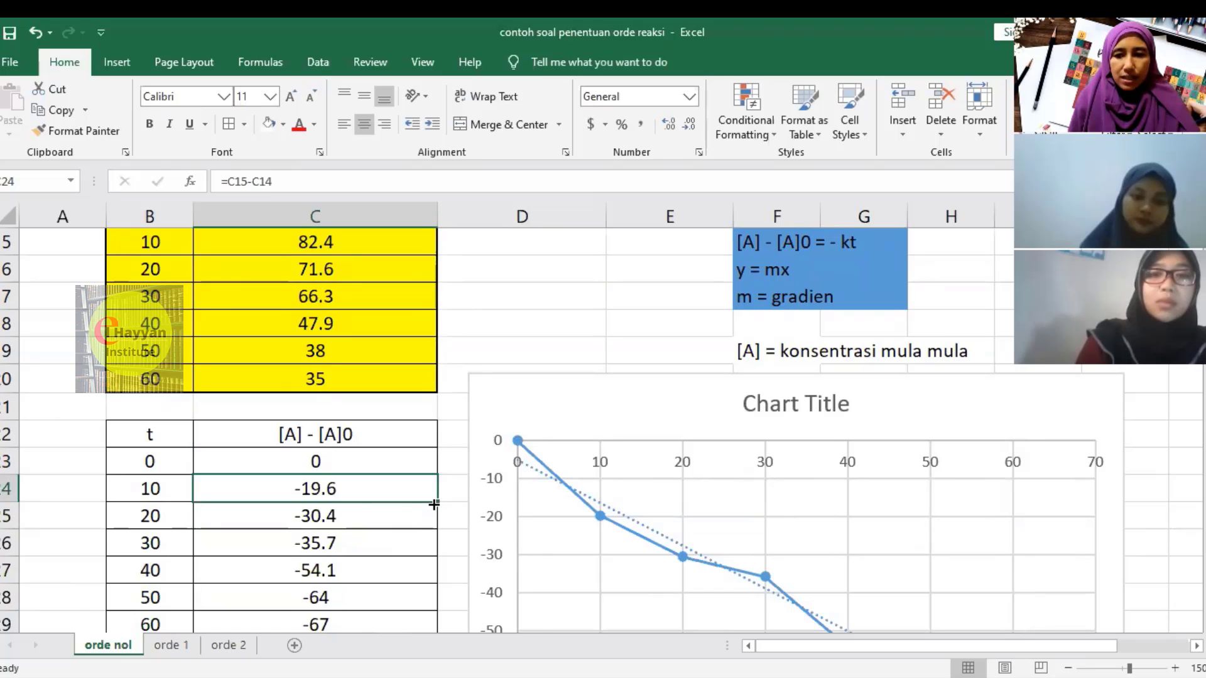
Copy the difference formula down to t = 60 and inspect the t = 10 and t = 20 references.
drag(434, 505, 337, 567)
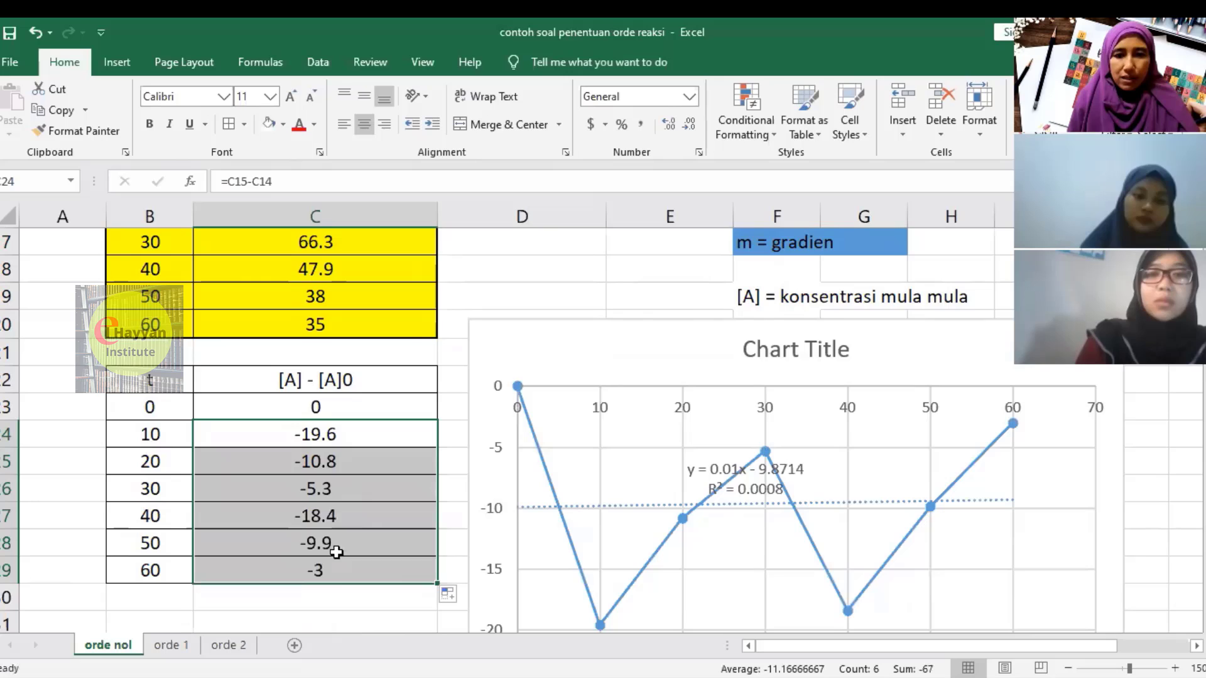
click(365, 442)
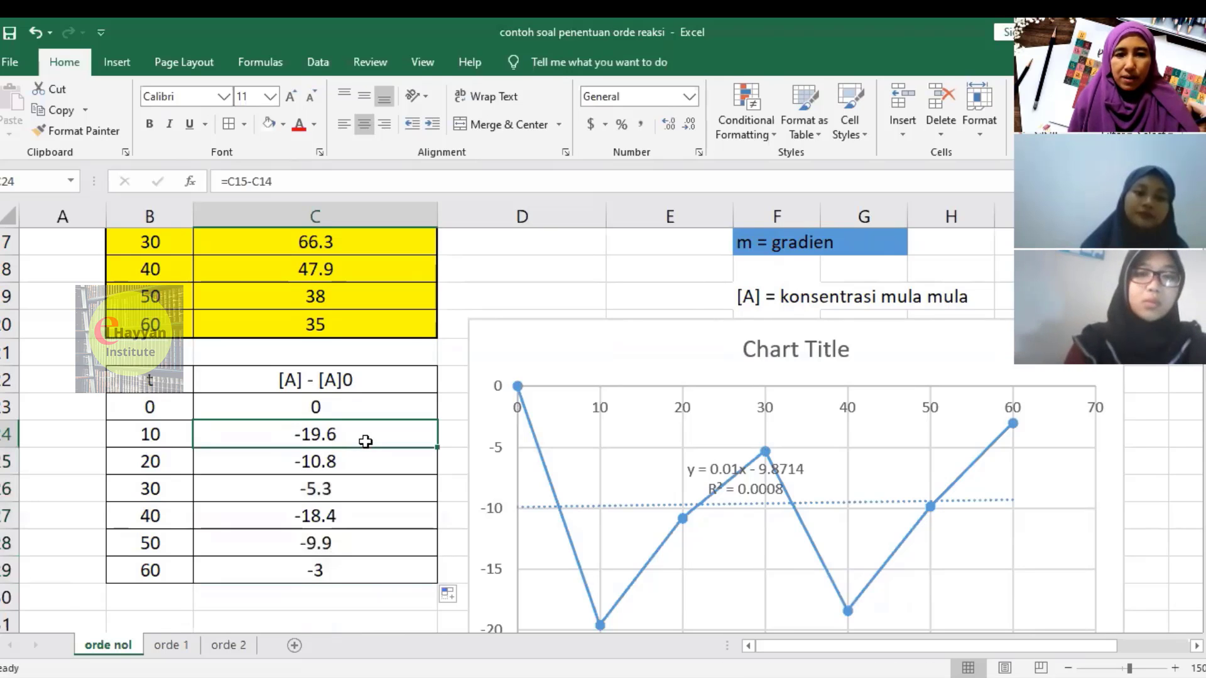
double_click(357, 437)
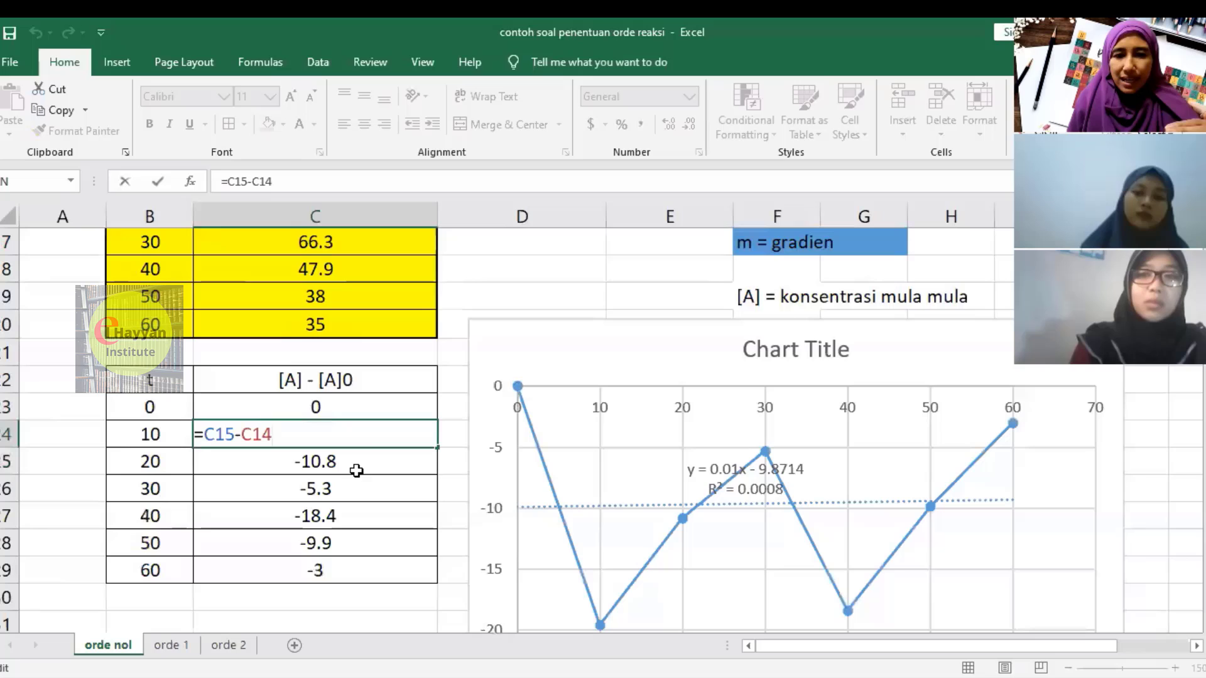
click(376, 460)
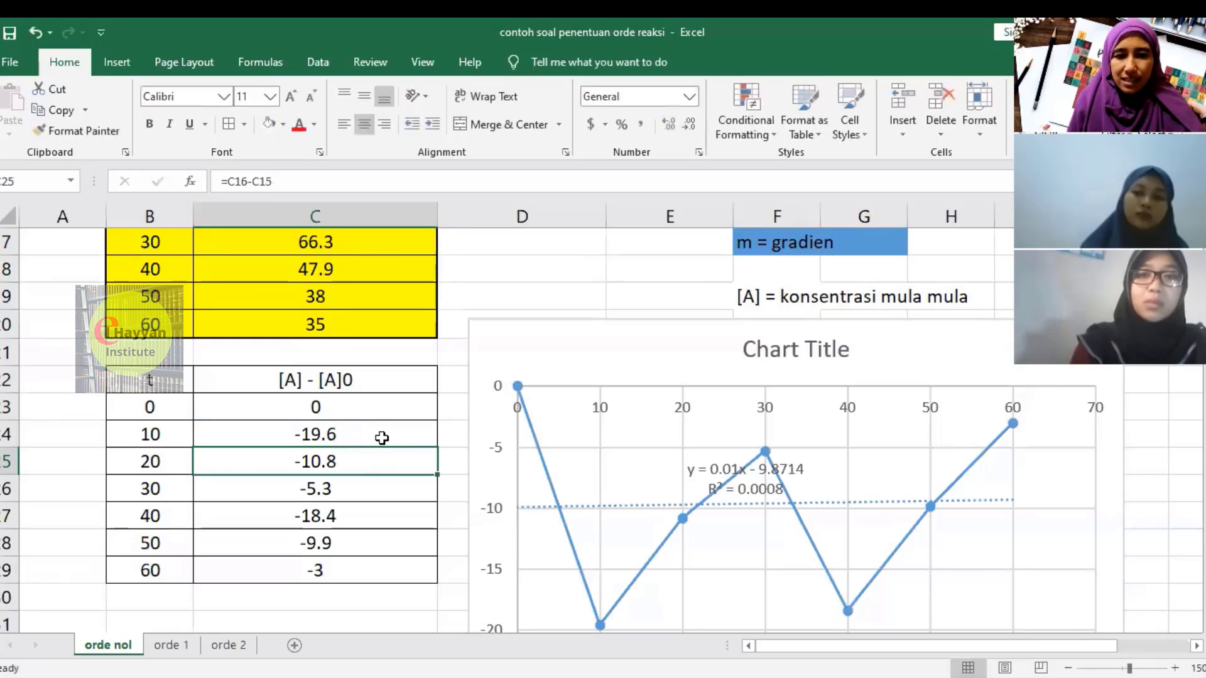
double_click(370, 454)
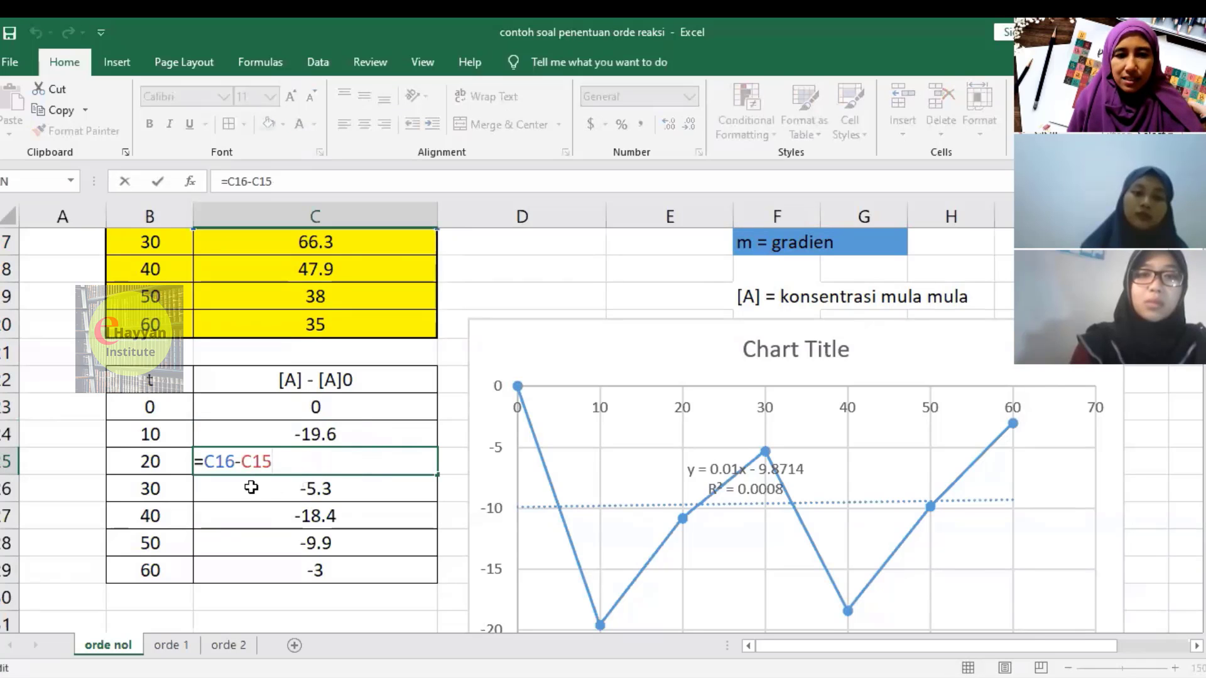
double_click(311, 433)
click(291, 465)
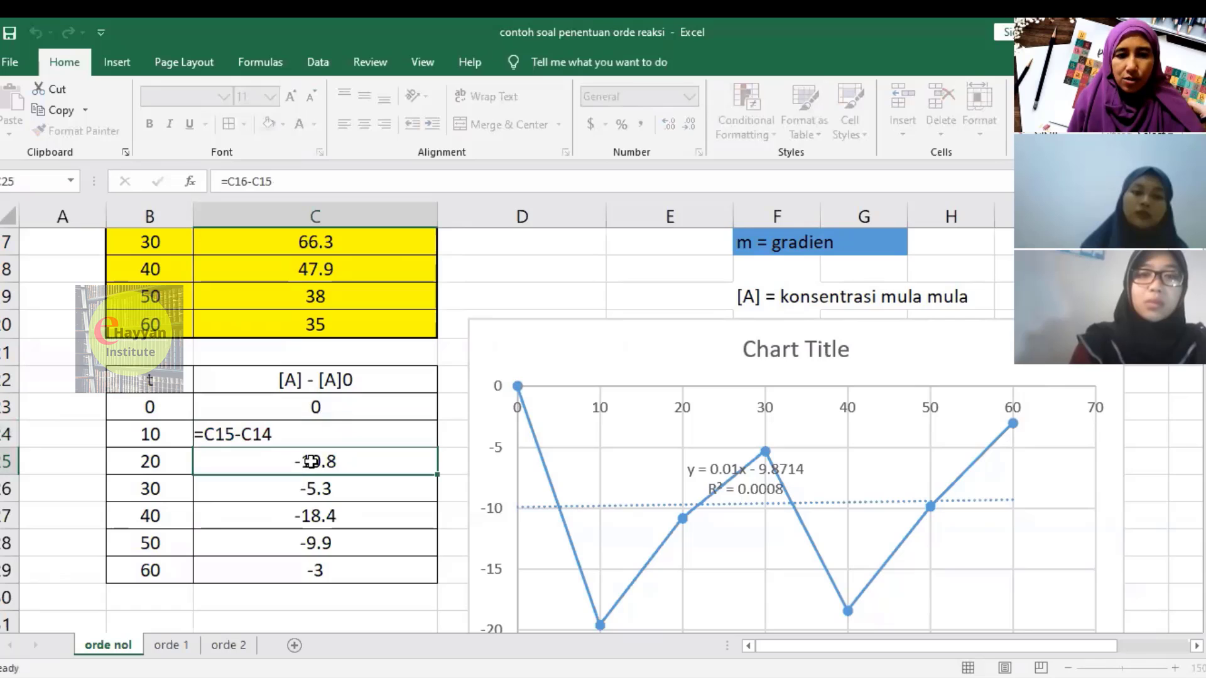
click(333, 434)
double_click(333, 434)
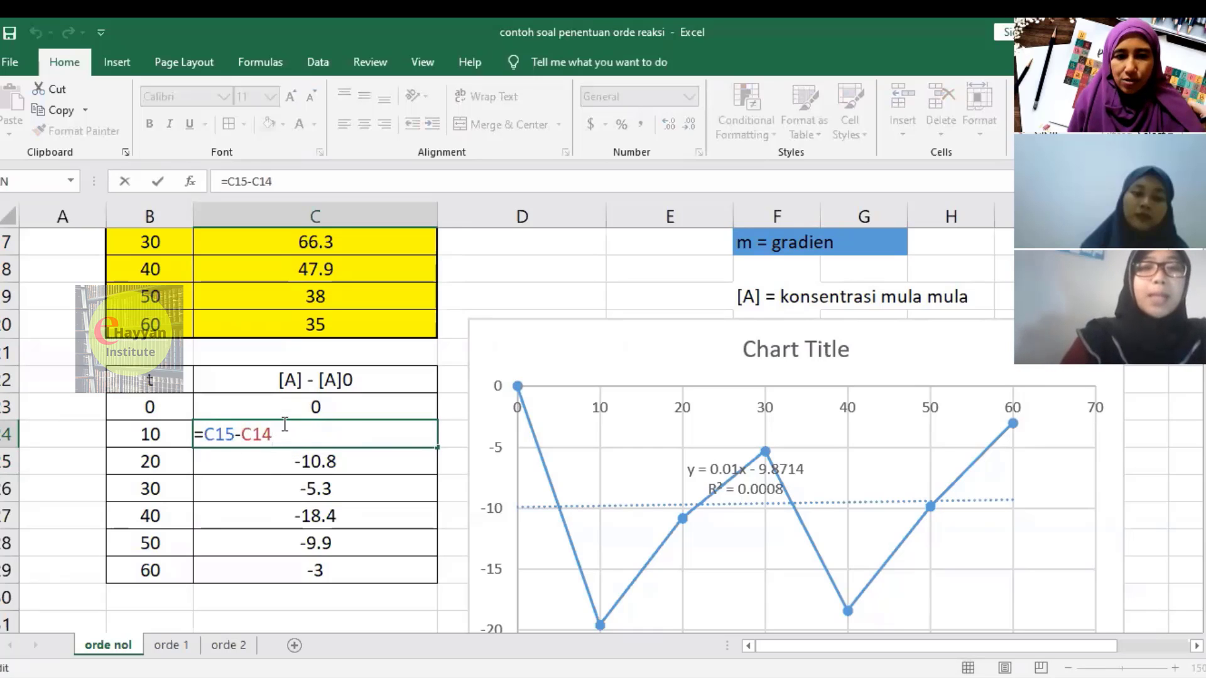
click(296, 462)
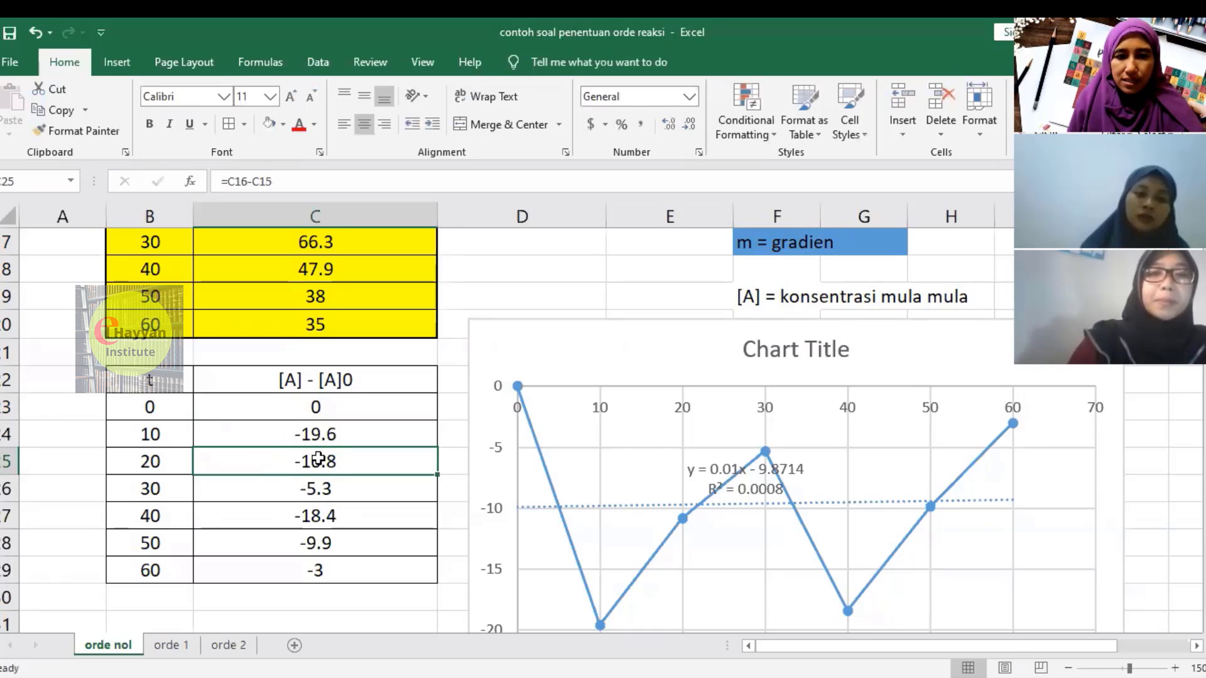
Correct the t = 20 difference to -30.4 and fill the t = 10–20 formulas down to t = 60.
double_click(273, 462)
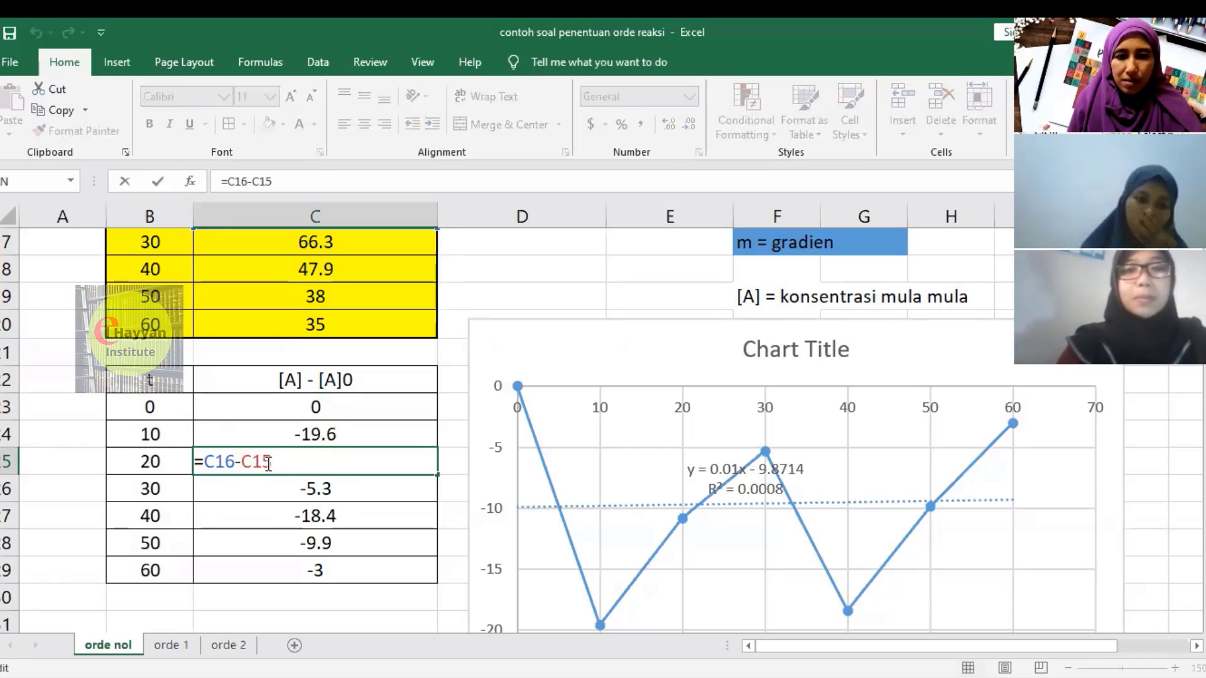
click(348, 434)
double_click(348, 434)
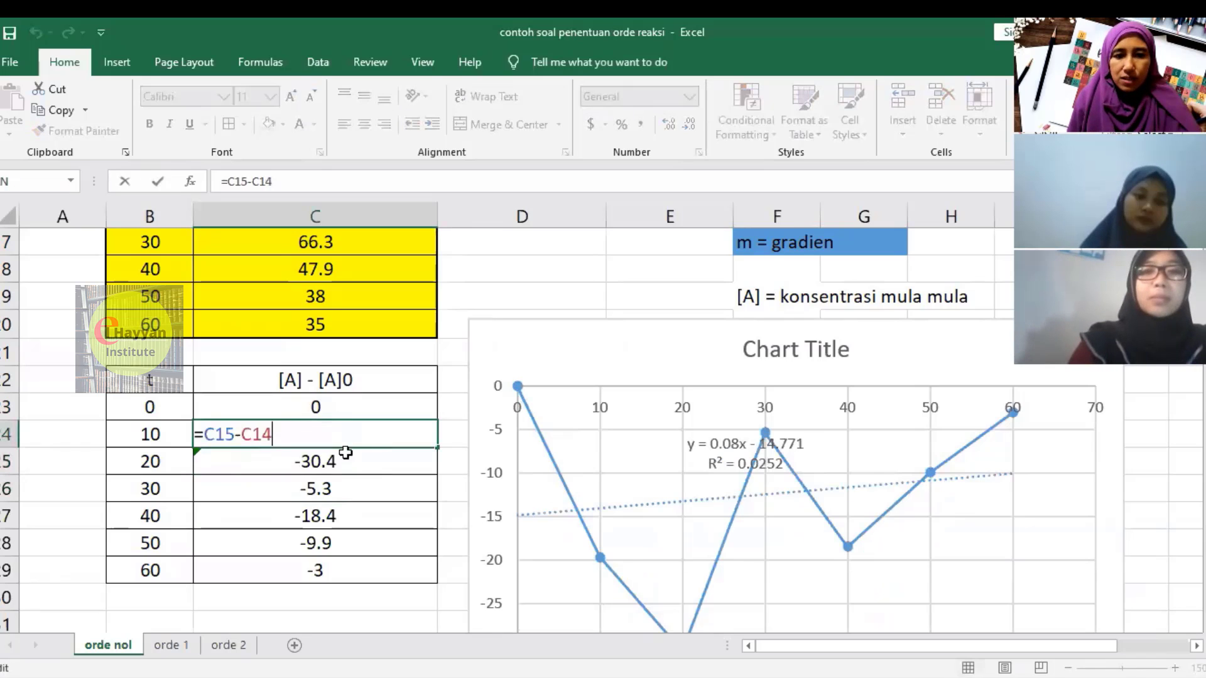
double_click(334, 464)
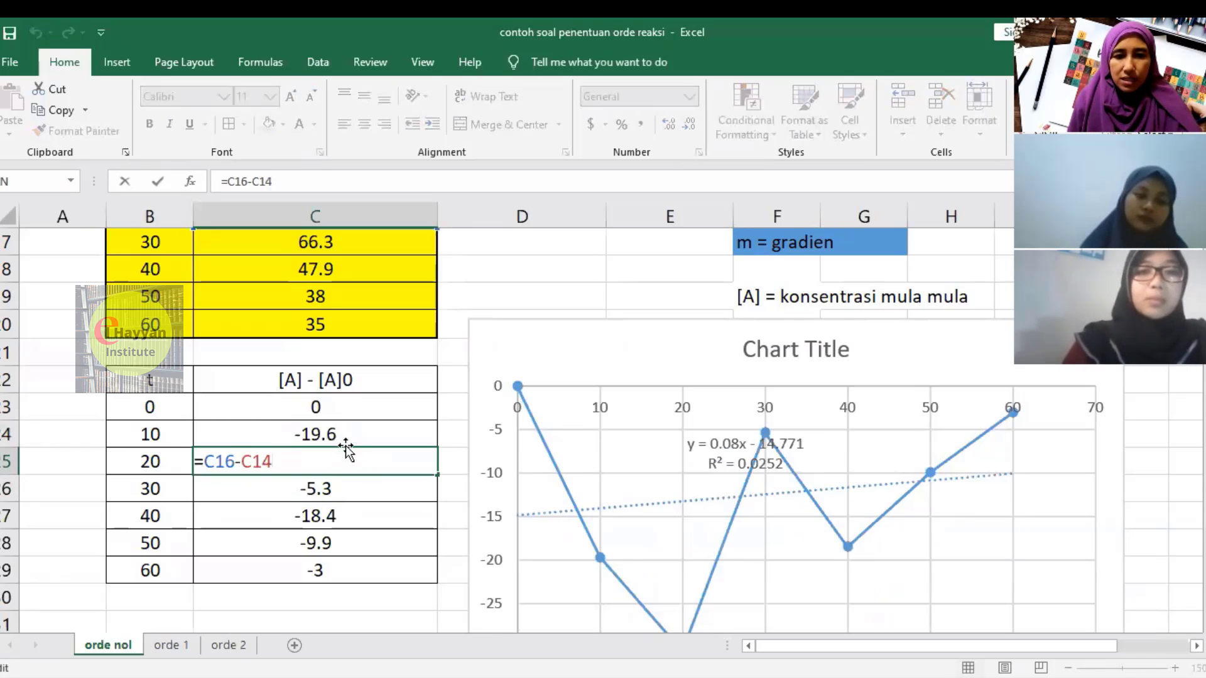
click(355, 497)
click(353, 437)
drag(353, 437, 347, 463)
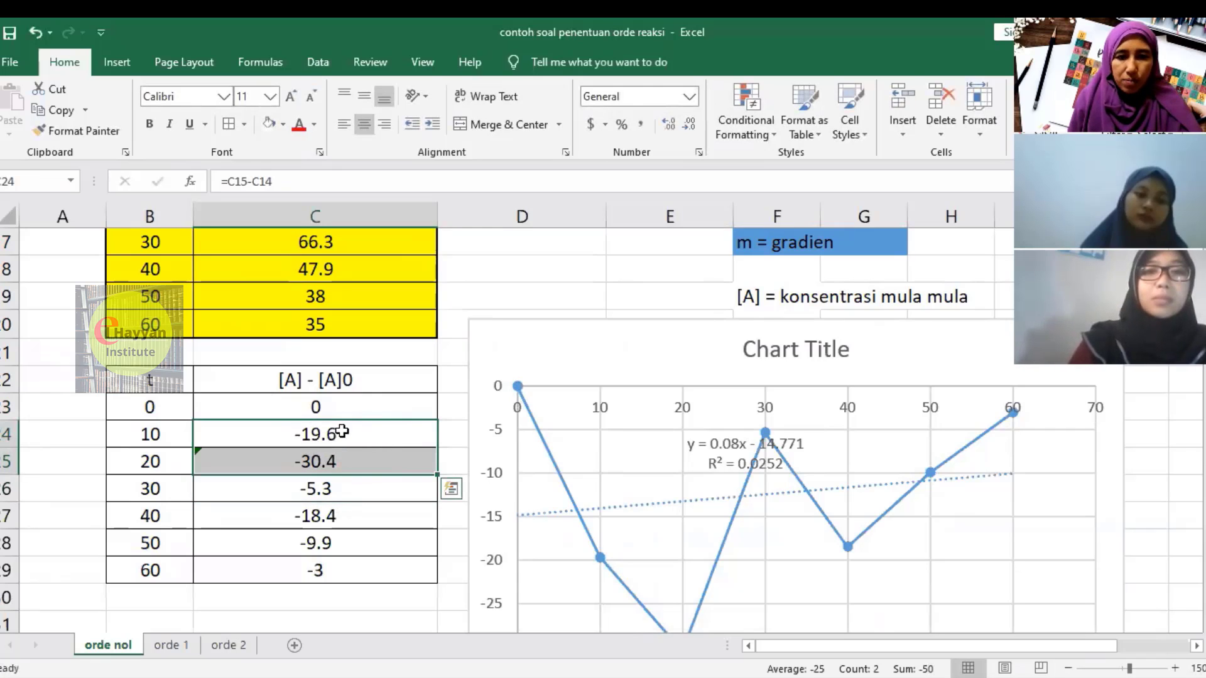
drag(439, 477, 434, 579)
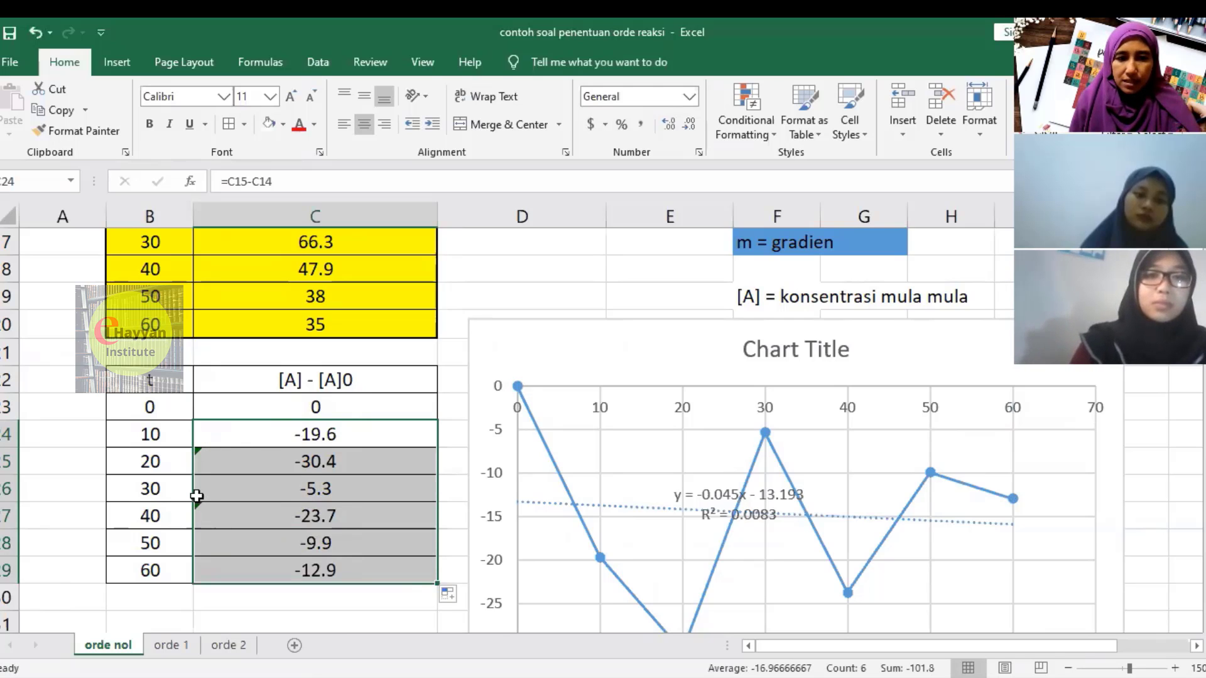
Re-enter the t = 10 and t = 20 formulas and change the t = 30 reference to C14, giving -35.7.
double_click(242, 442)
key(Return)
double_click(230, 463)
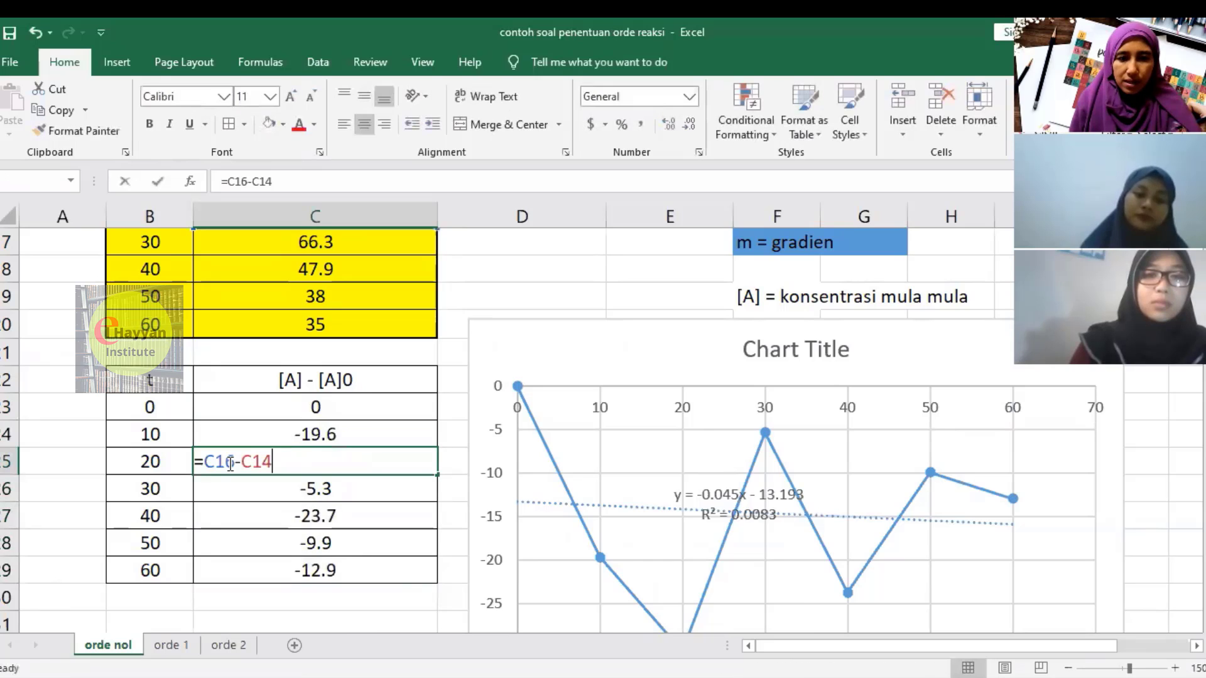
key(Return)
double_click(244, 496)
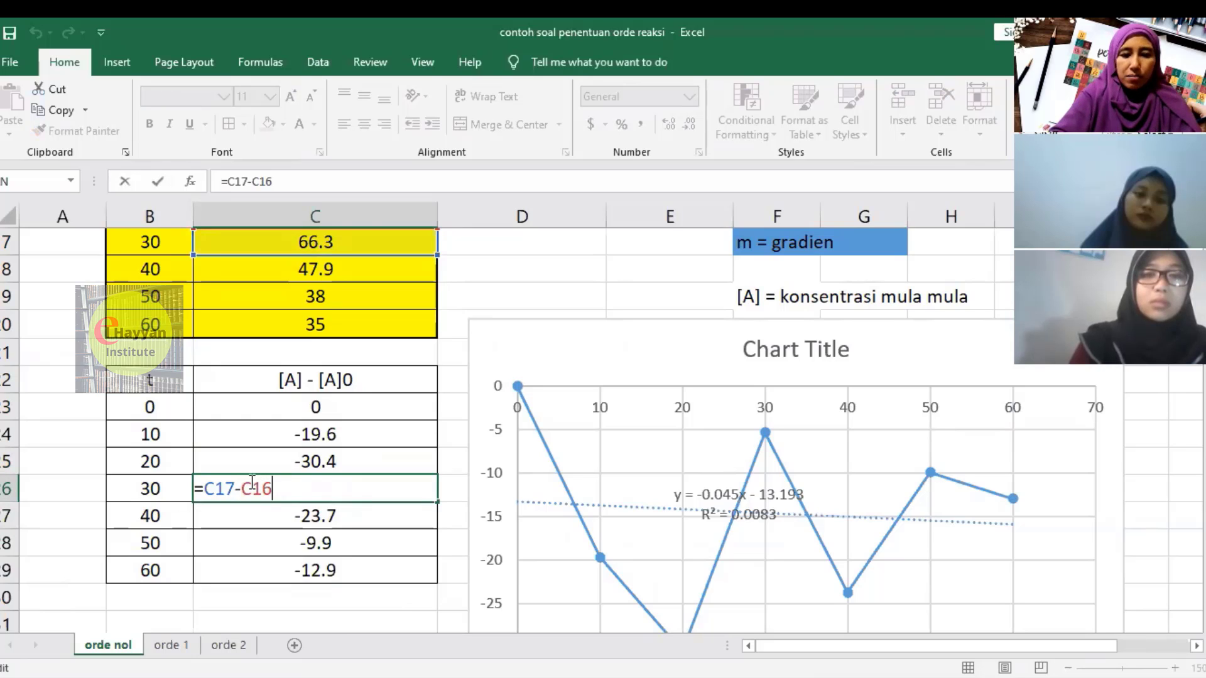
key(BackSpace)
text(4)
key(Return)
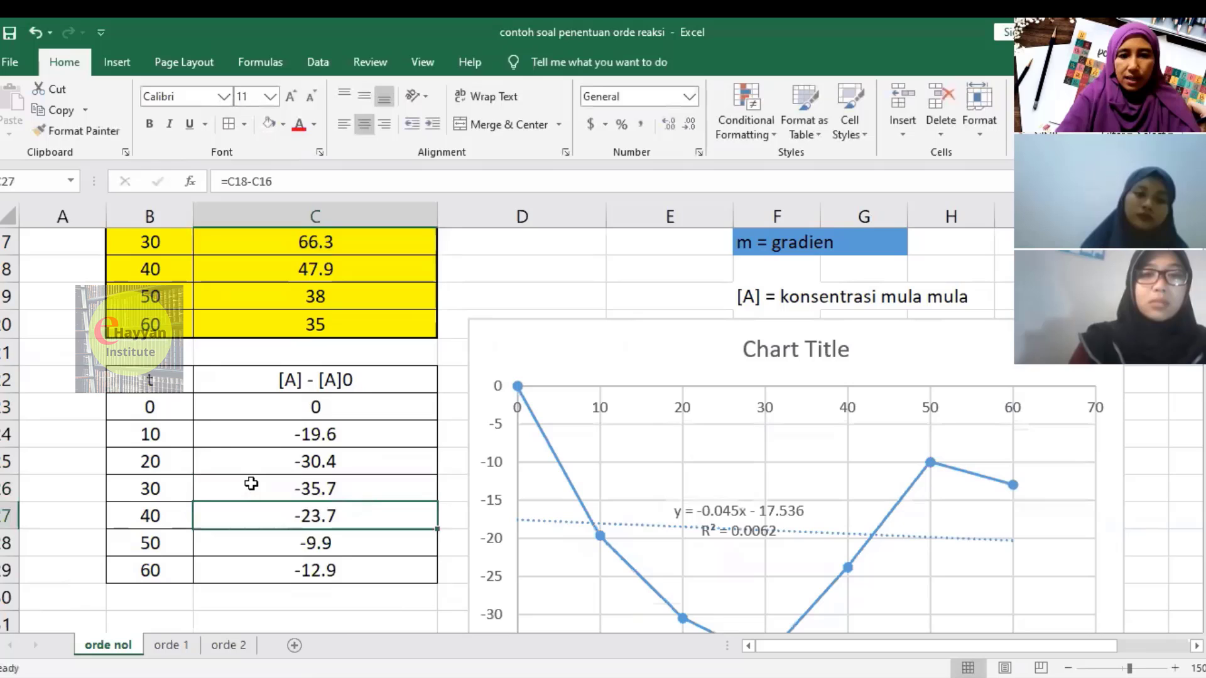
double_click(293, 491)
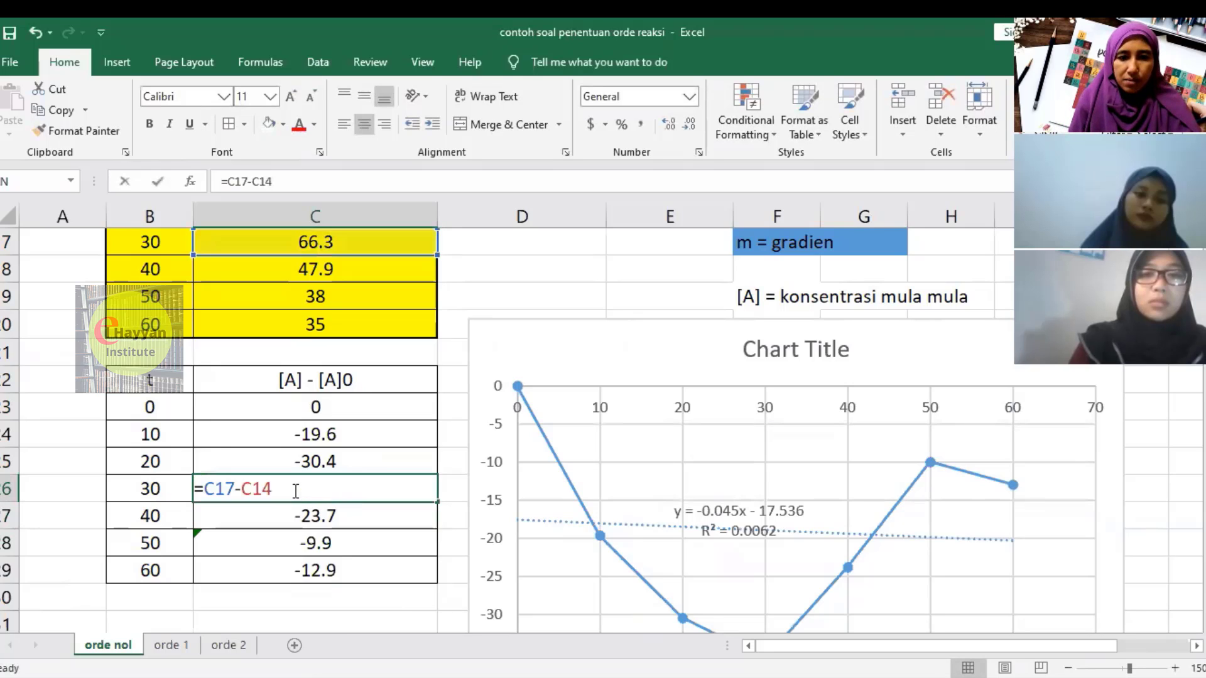
Point the t = 40–60 formulas at C14 so they read -54.1, -64 and -67.
double_click(294, 518)
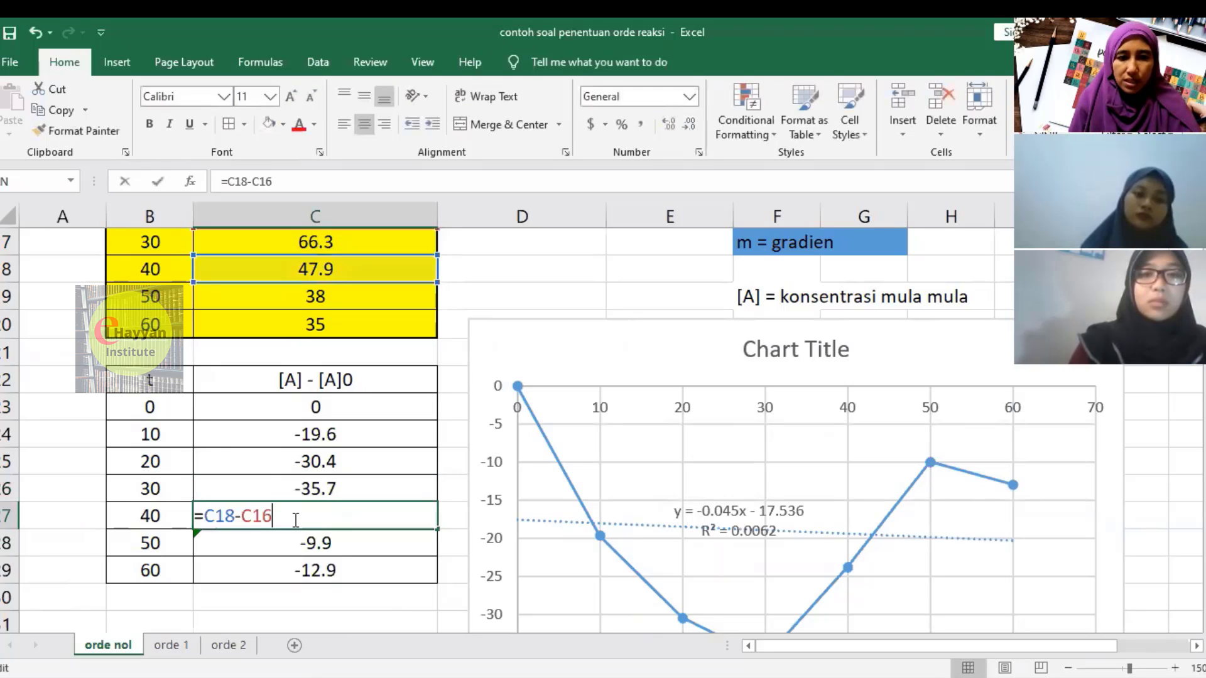
key(BackSpace)
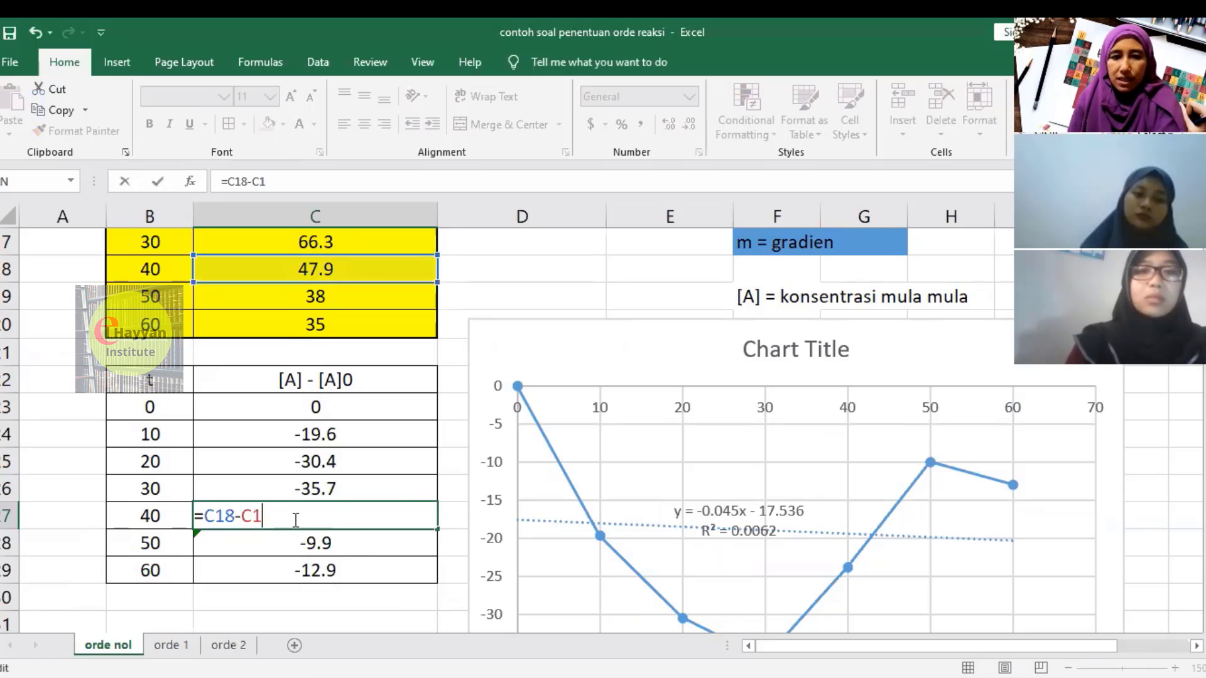
text(4)
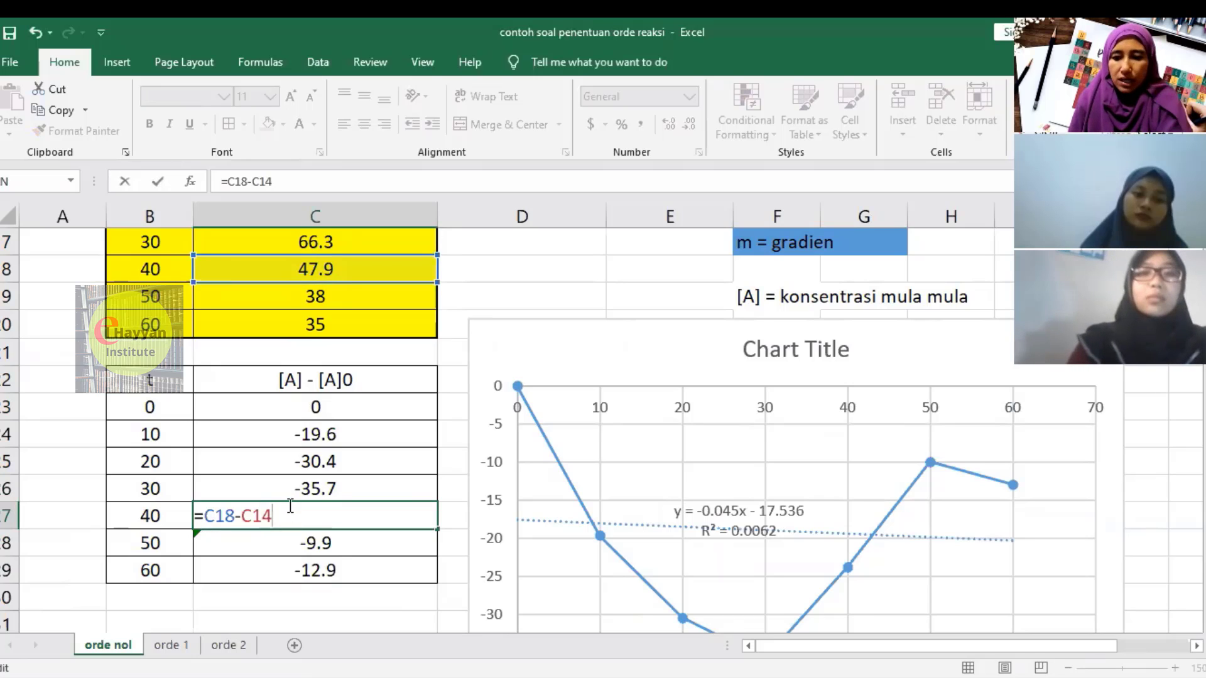
key(Return)
double_click(288, 541)
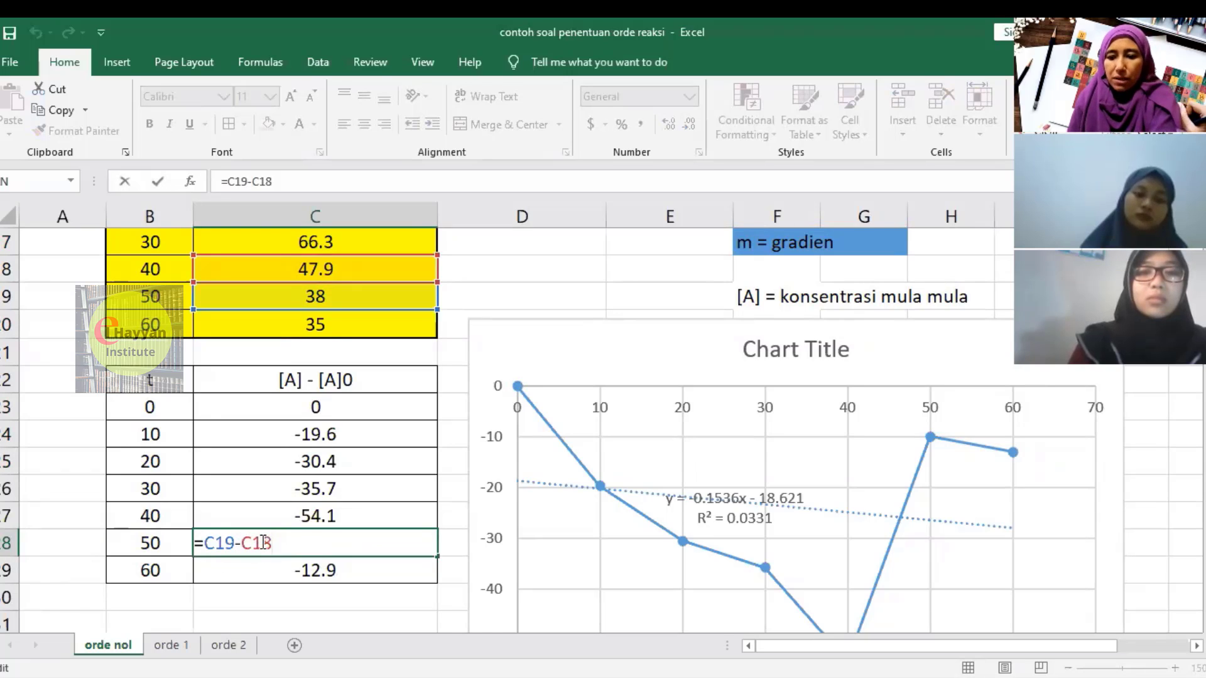
key(BackSpace)
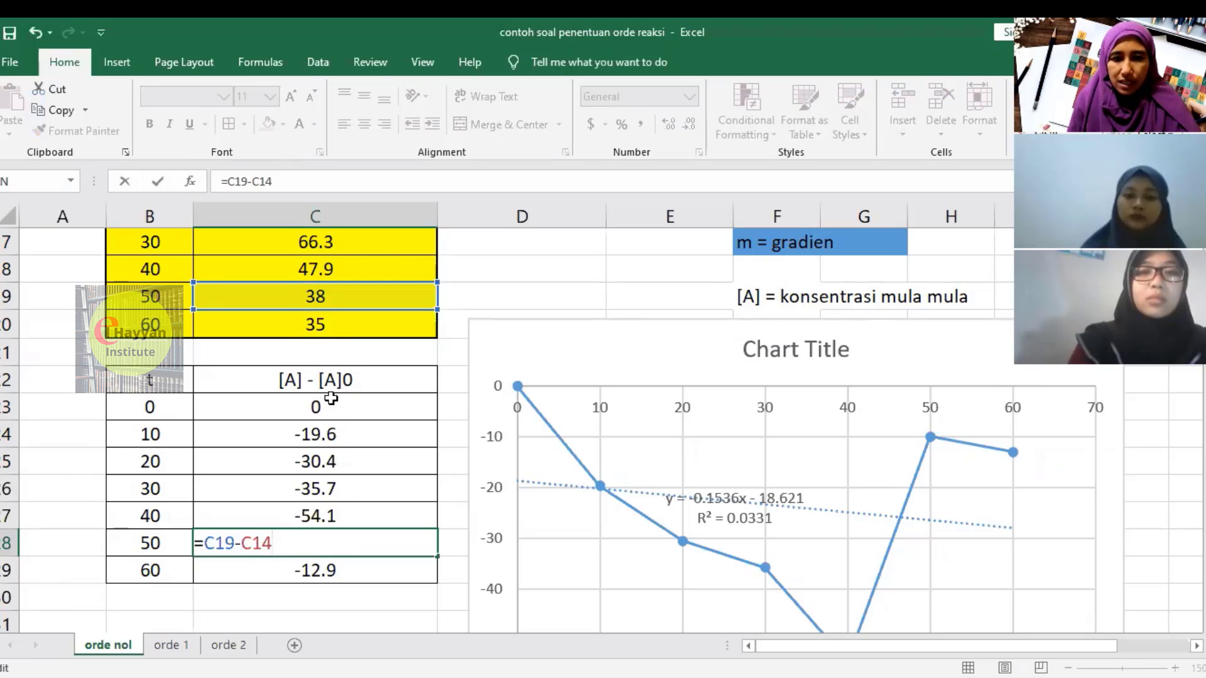
double_click(353, 562)
key(BackSpace)
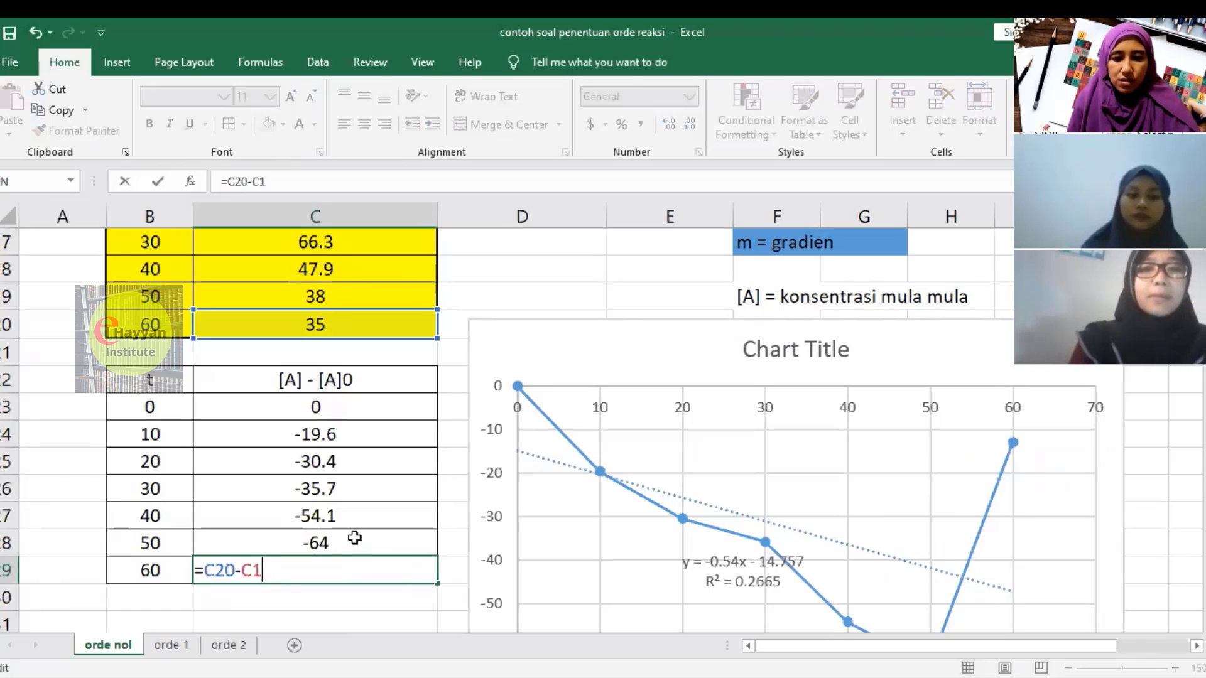
text(4)
key(Return)
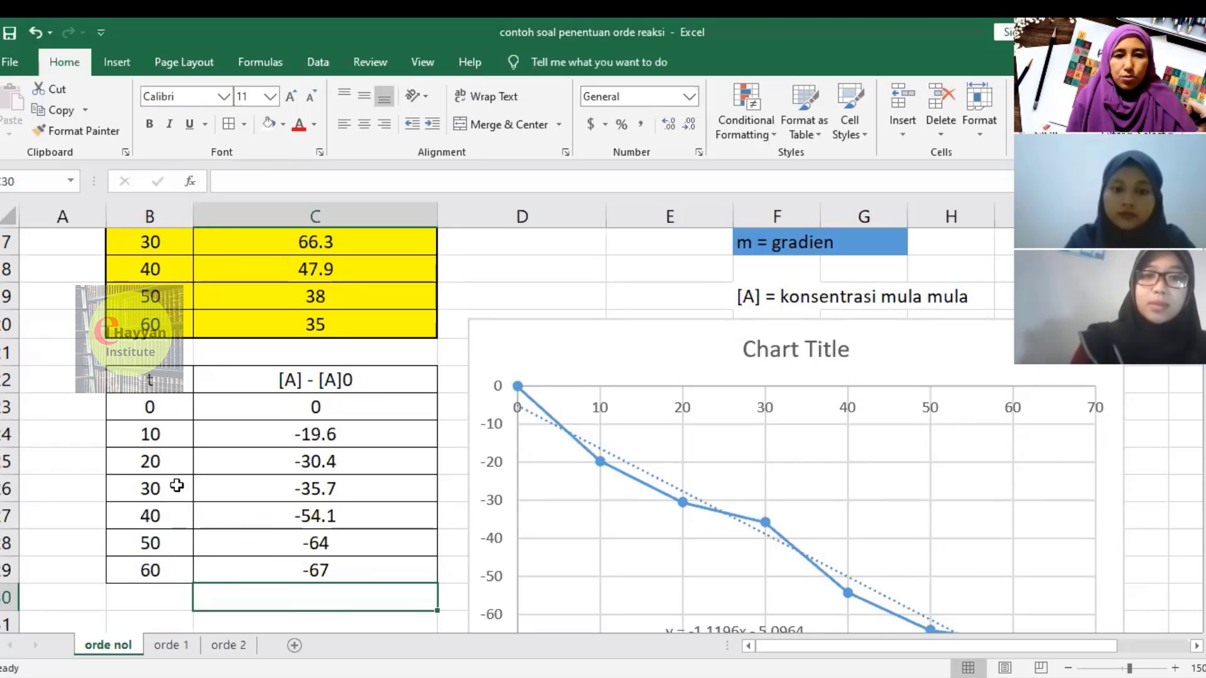
Insert a trial scatter chart with straight lines and markers from the t and [A] - [A]0 table, then delete it.
click(151, 610)
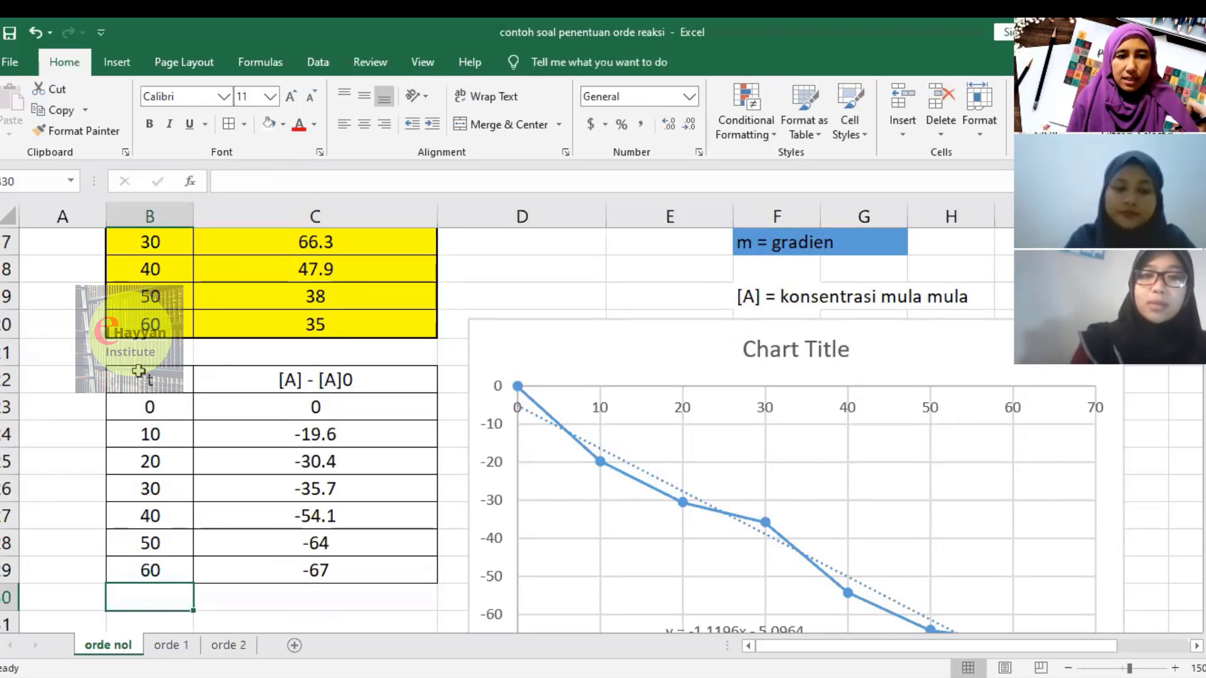
drag(138, 371, 339, 587)
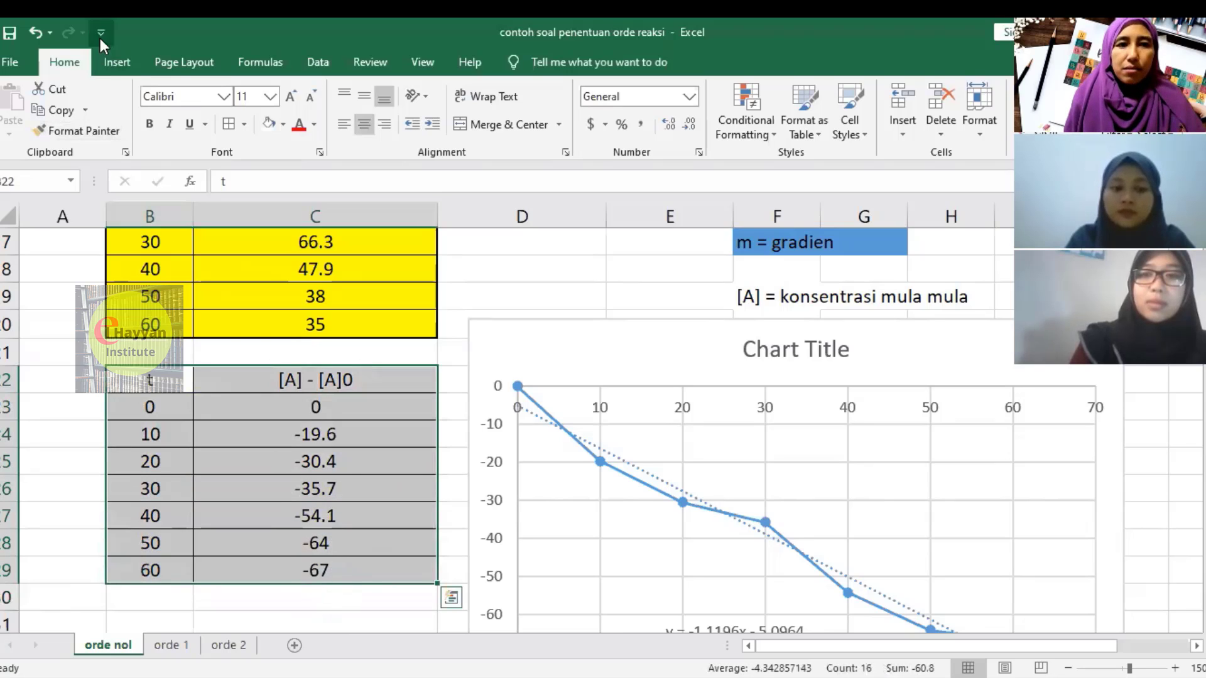
click(115, 63)
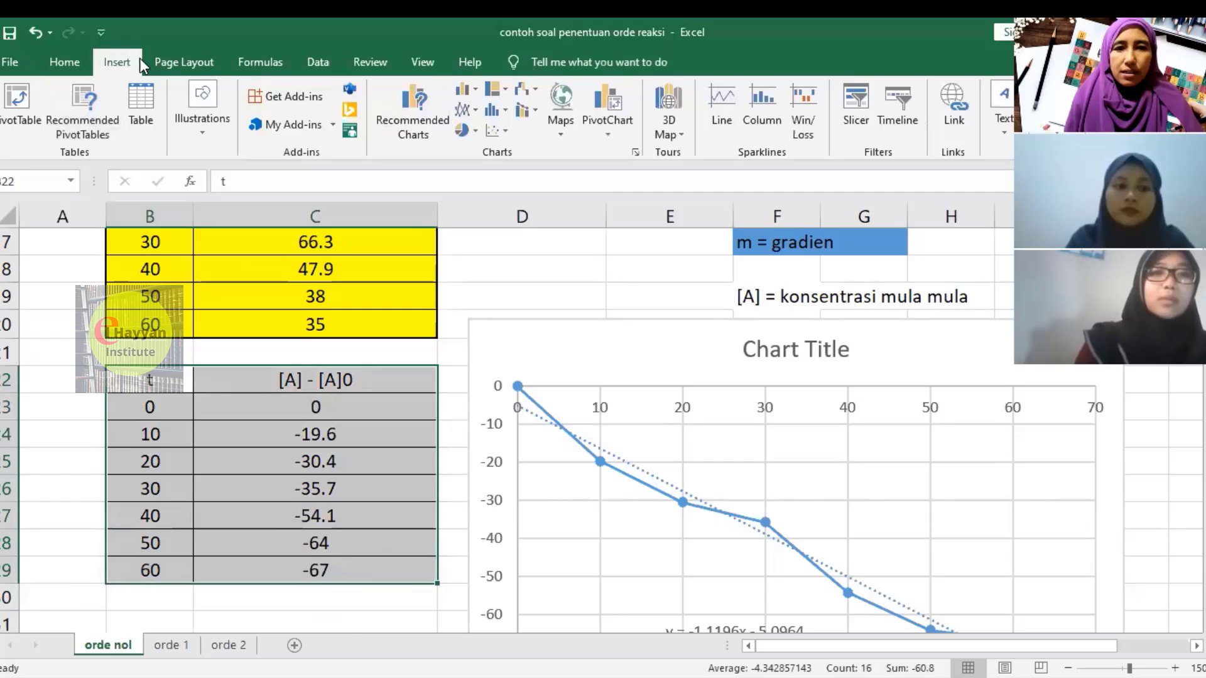
click(504, 129)
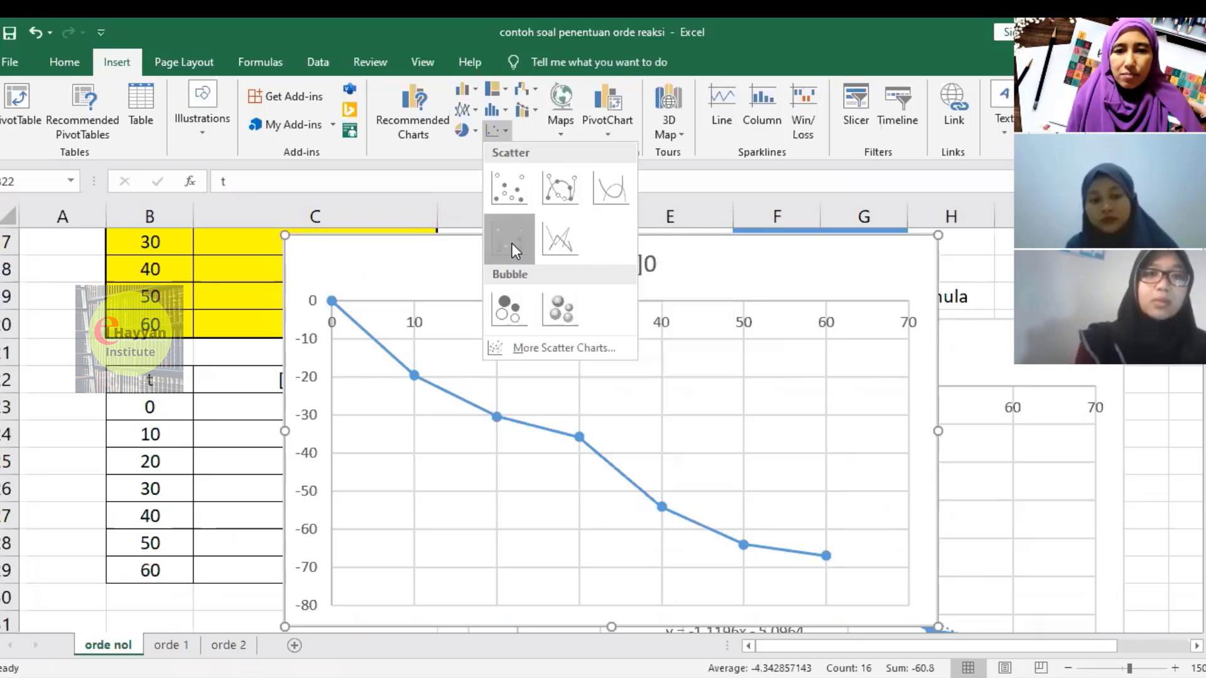
click(511, 243)
drag(810, 307, 926, 439)
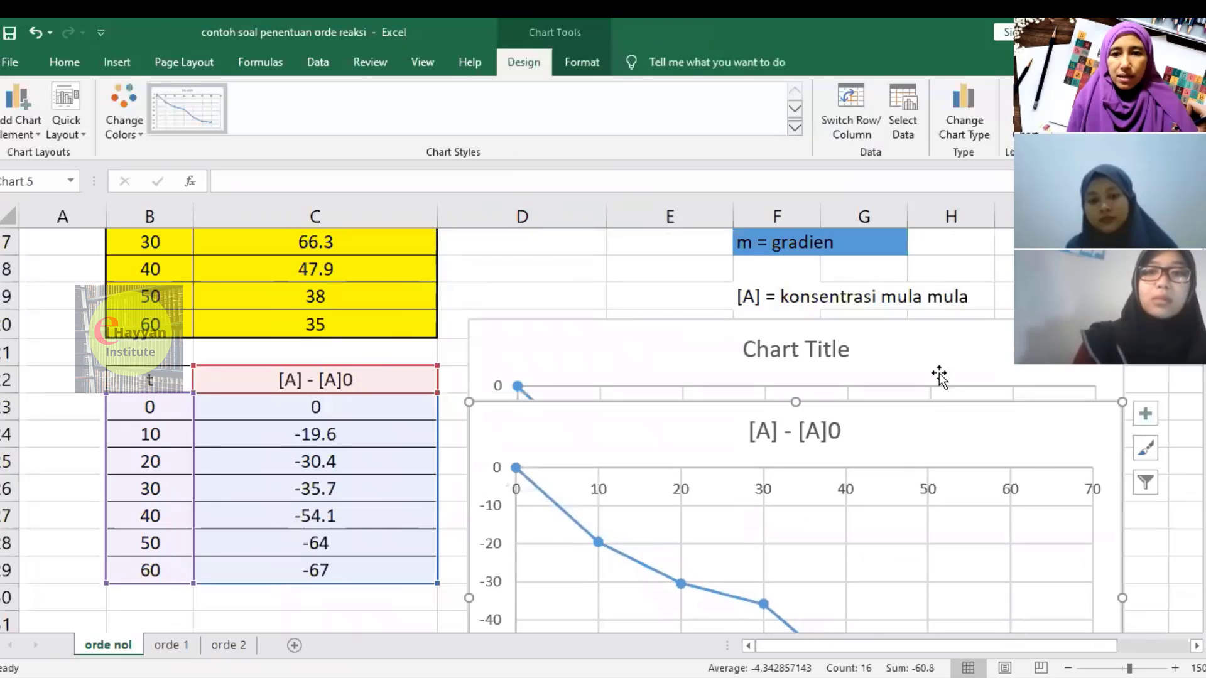
scroll(880, 417, down, 1)
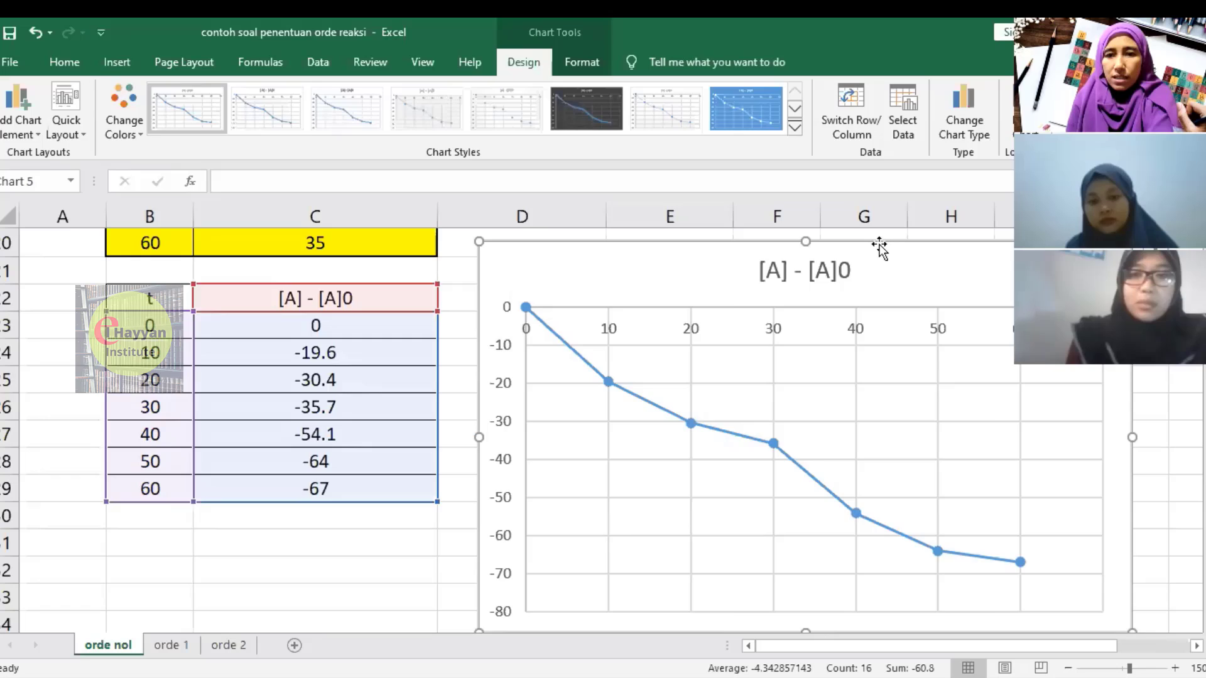
key(Delete)
Reselect the t and [A] - [A]0 table and bring up the Scatter chart types.
drag(149, 325, 372, 496)
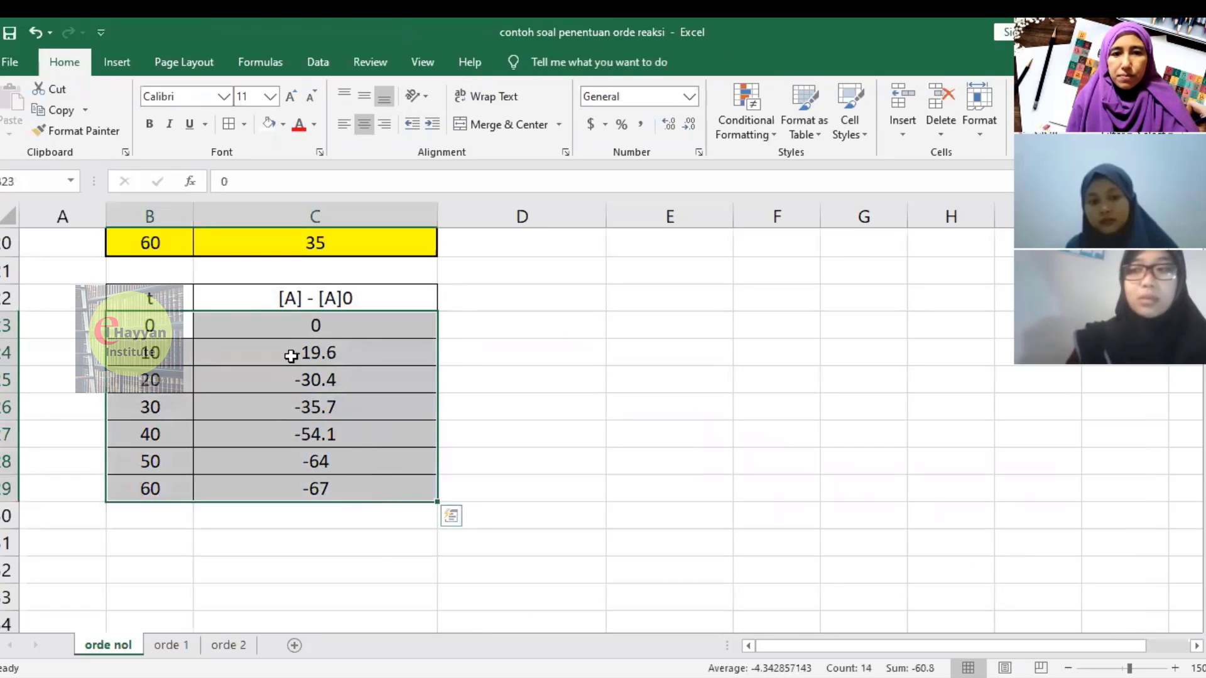
click(511, 371)
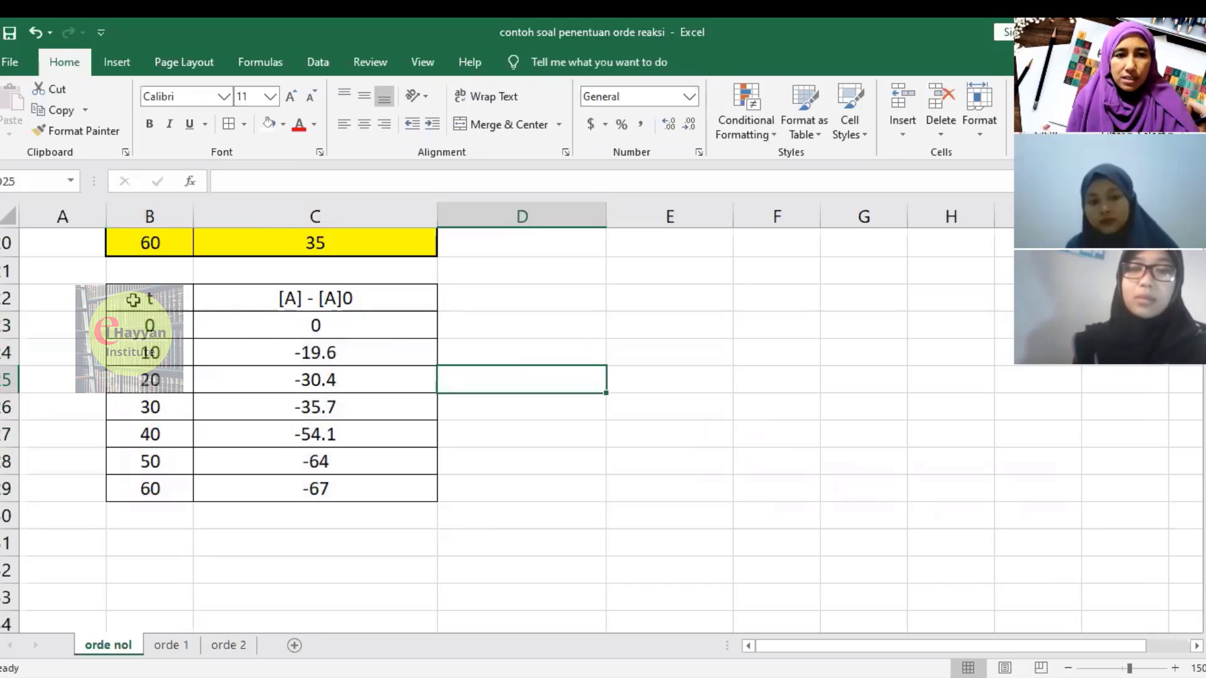
drag(133, 300, 335, 495)
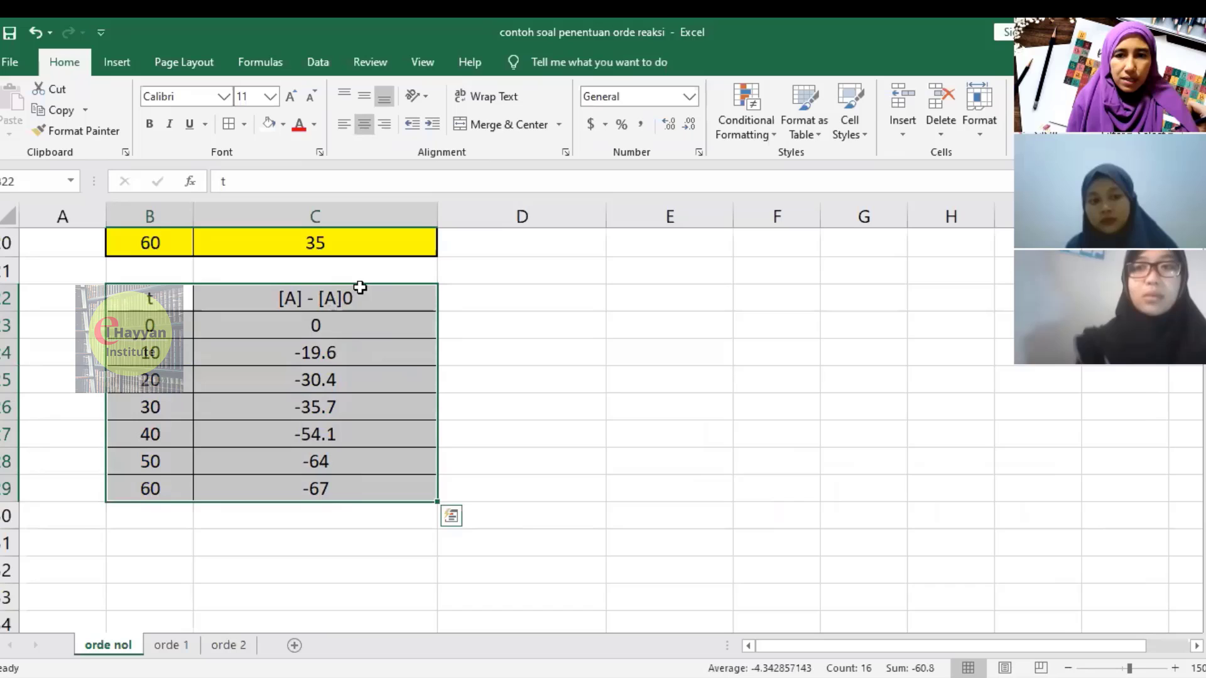
click(118, 62)
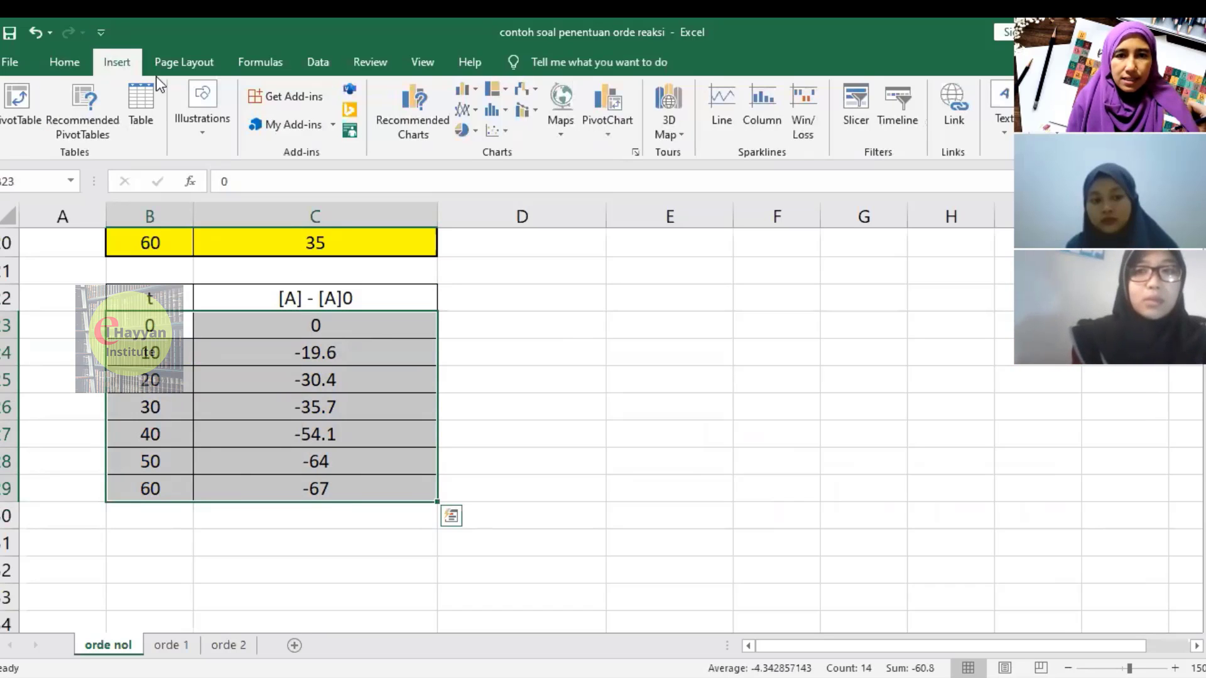
click(504, 129)
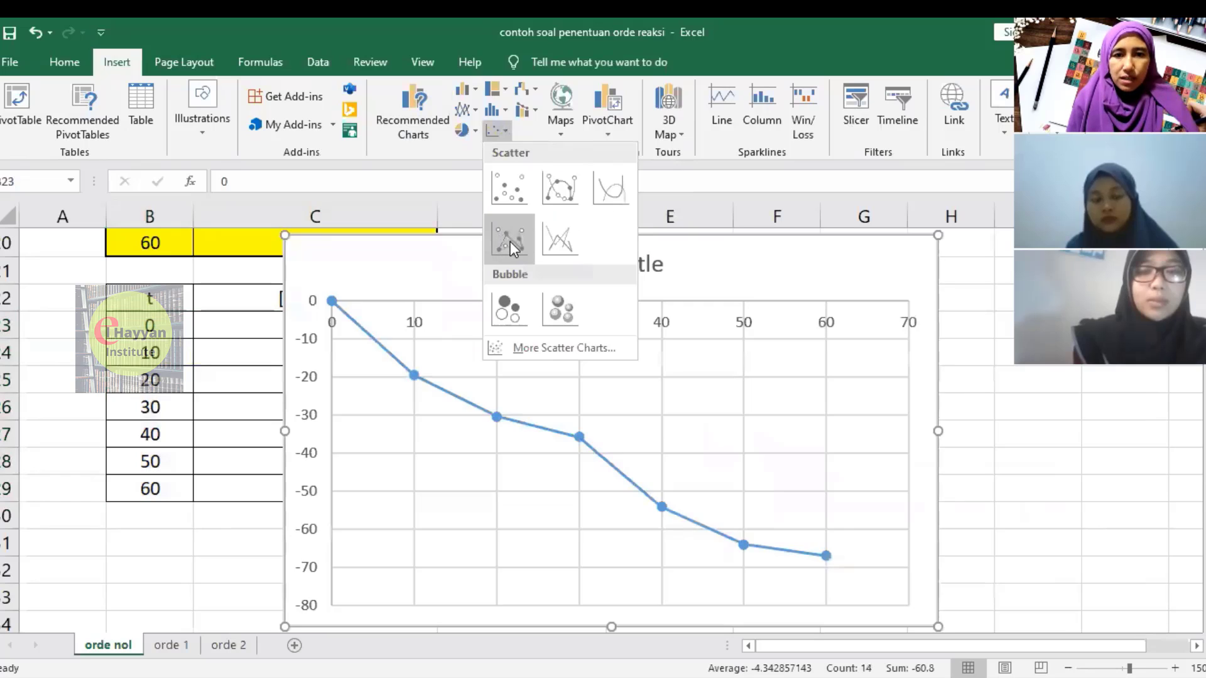
click(510, 241)
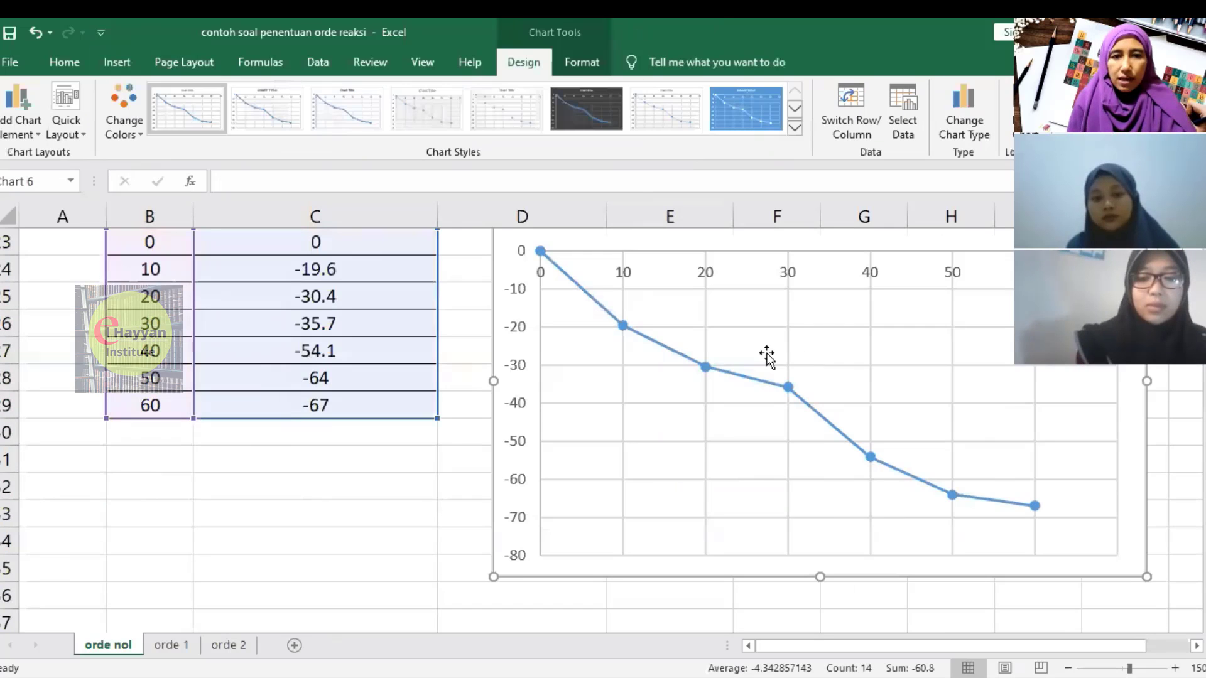
scroll(833, 382, up, 1)
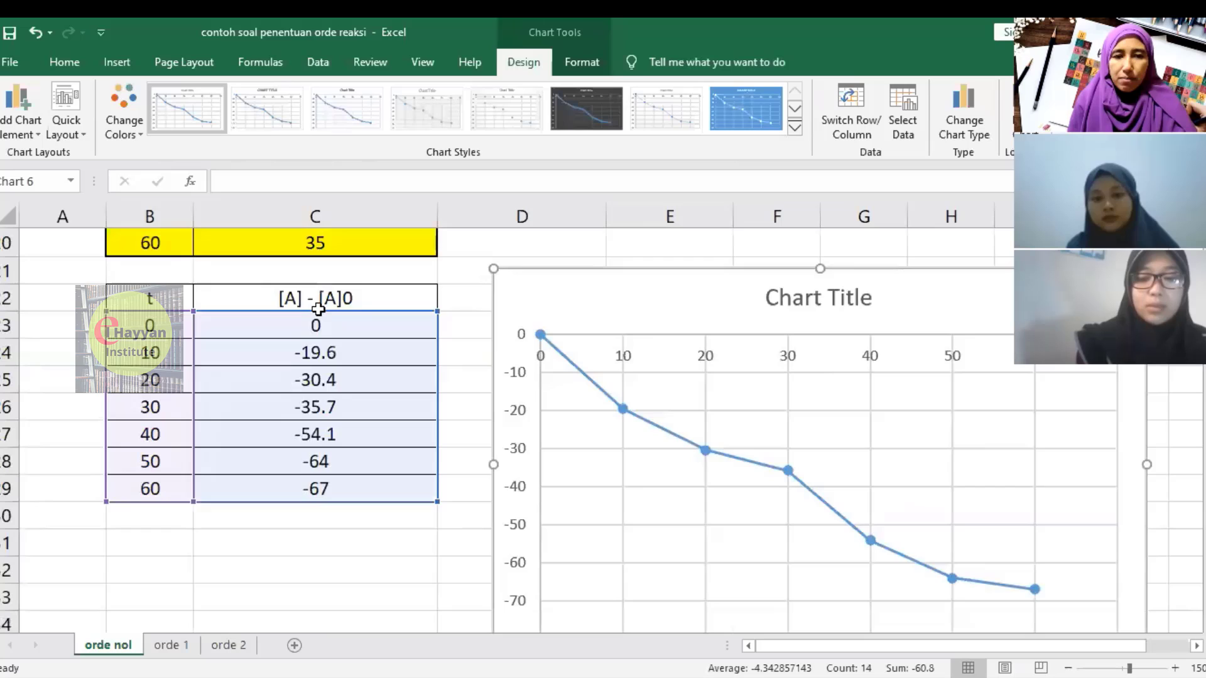
scroll(404, 318, up, 5)
scroll(451, 334, down, 1)
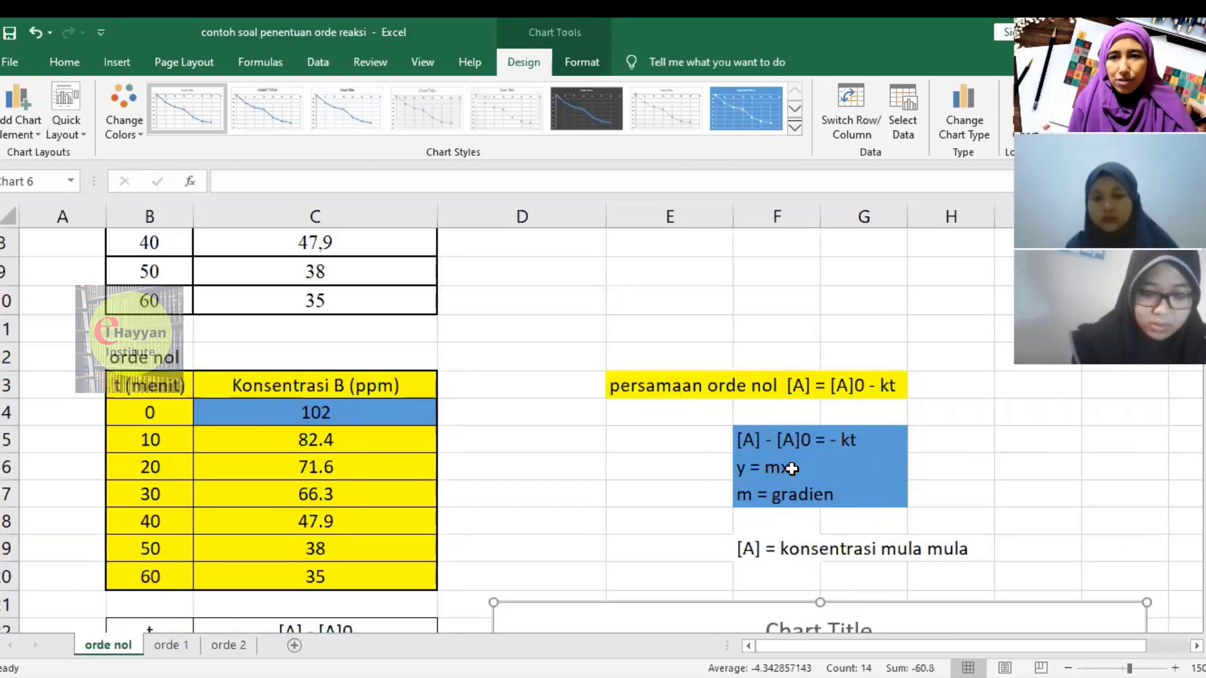
scroll(481, 436, down, 4)
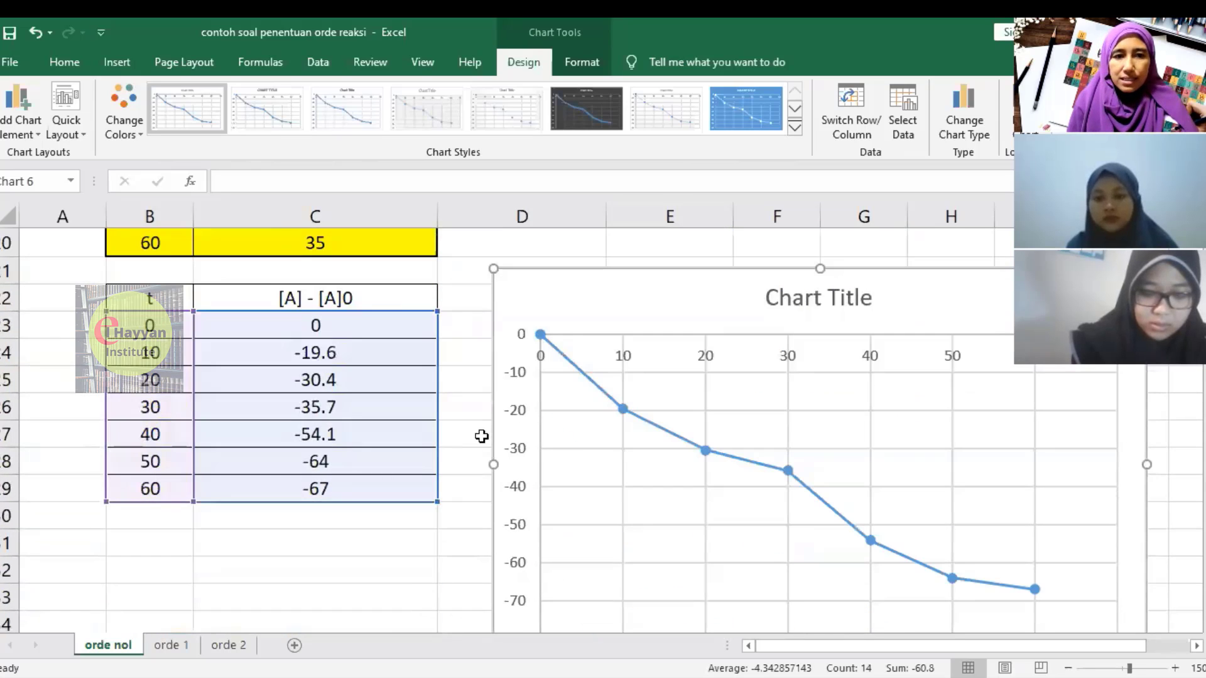
scroll(653, 440, down, 1)
scroll(653, 440, up, 1)
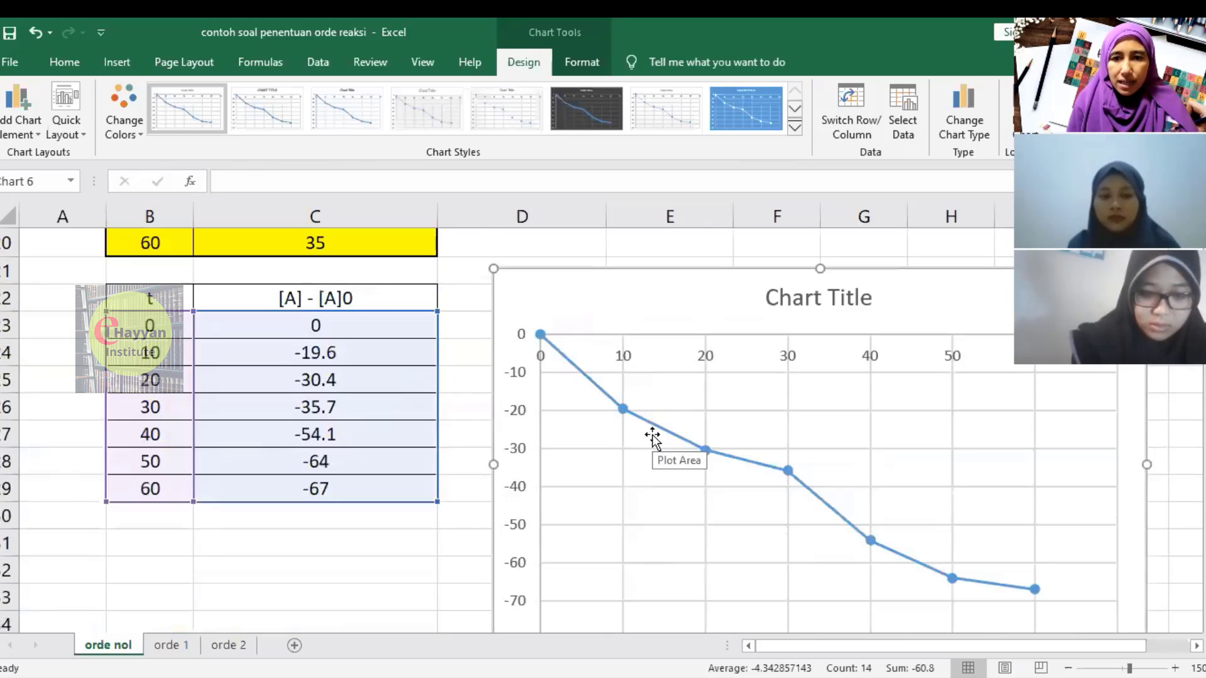
click(787, 363)
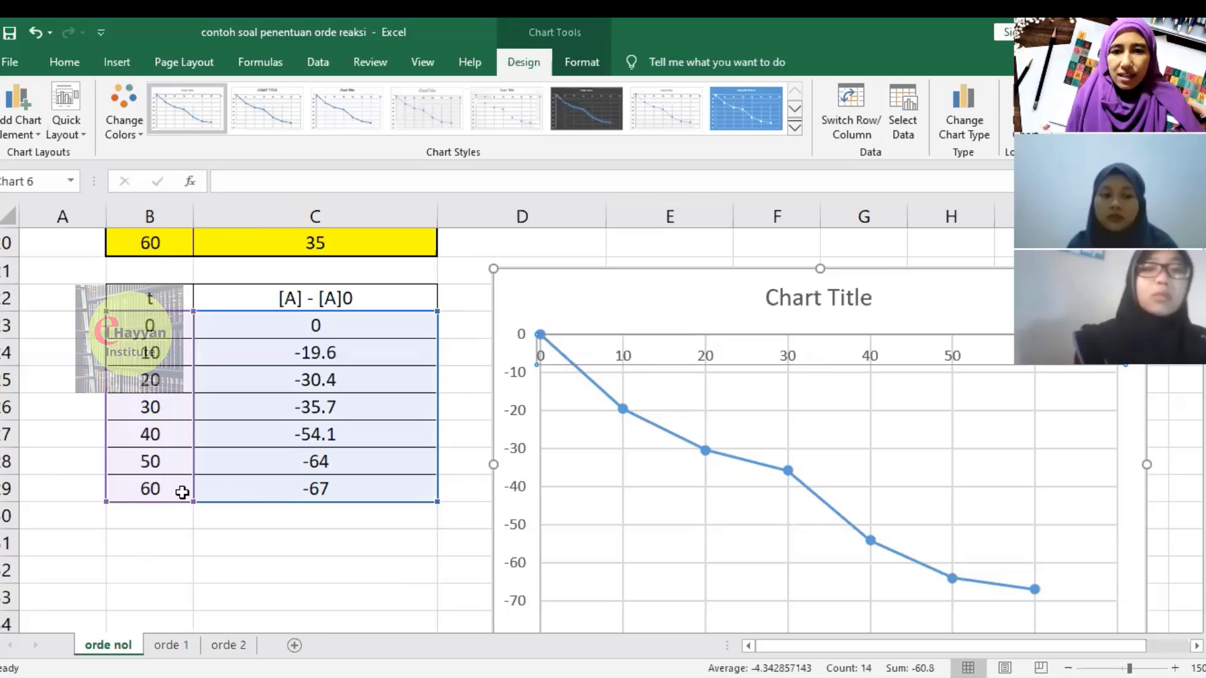
click(538, 449)
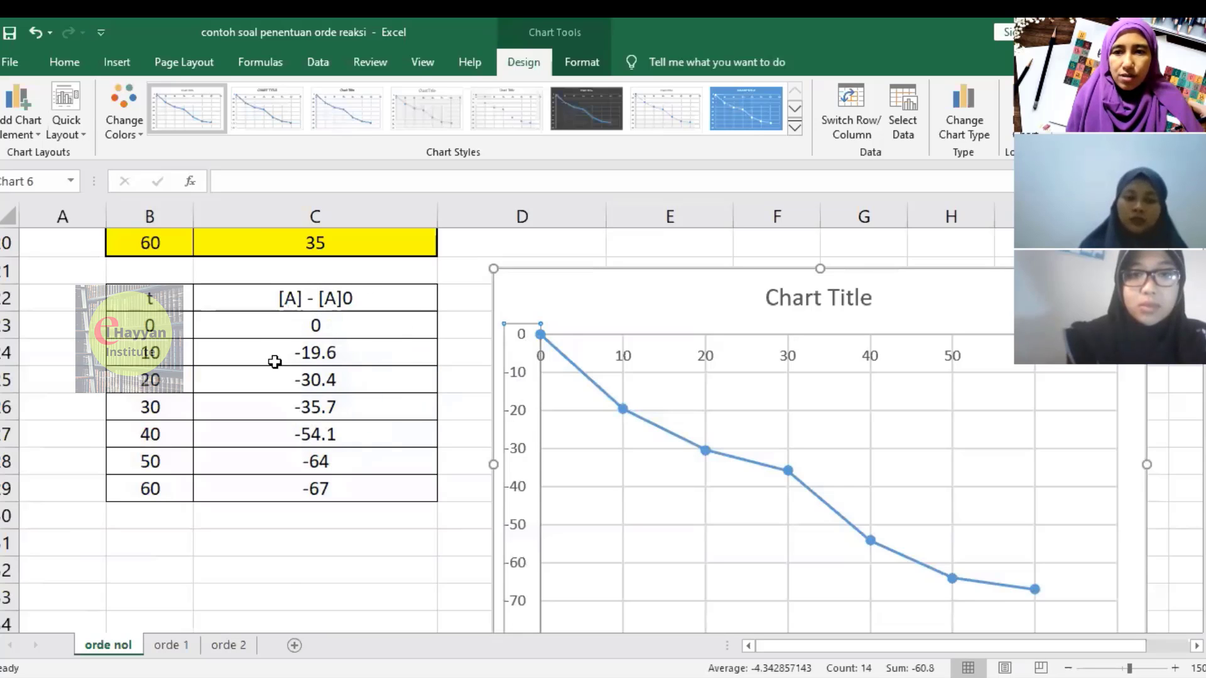
scroll(826, 448, down, 1)
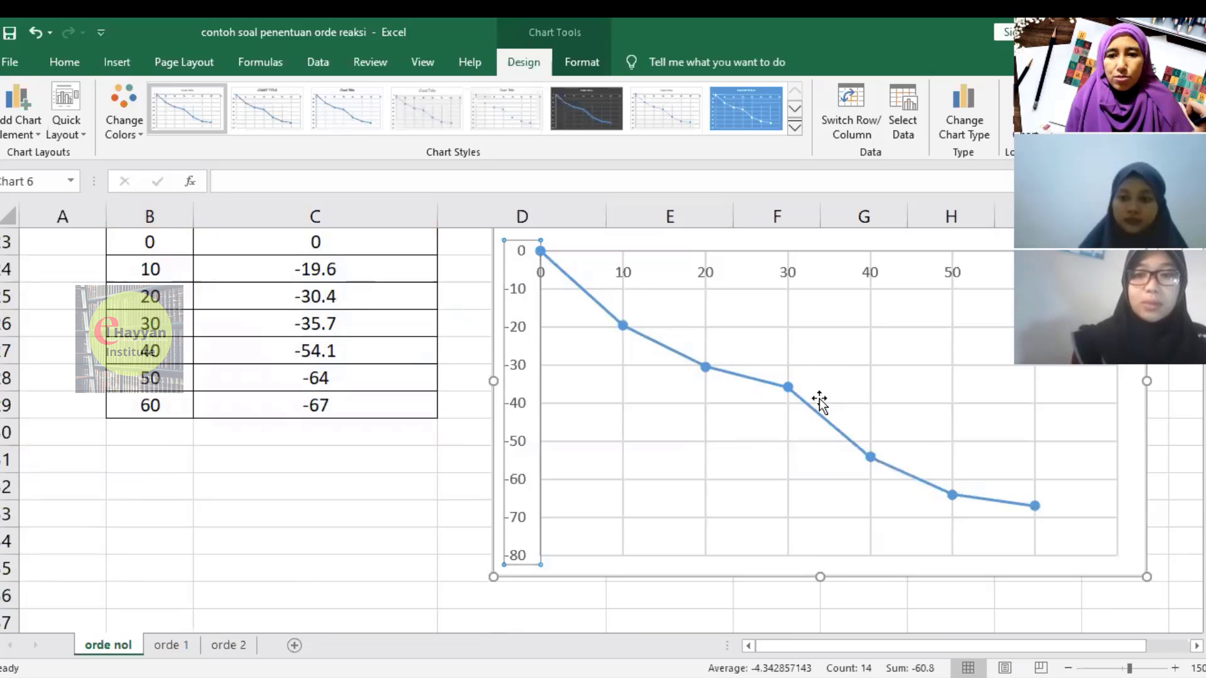
mouse_move(830, 434)
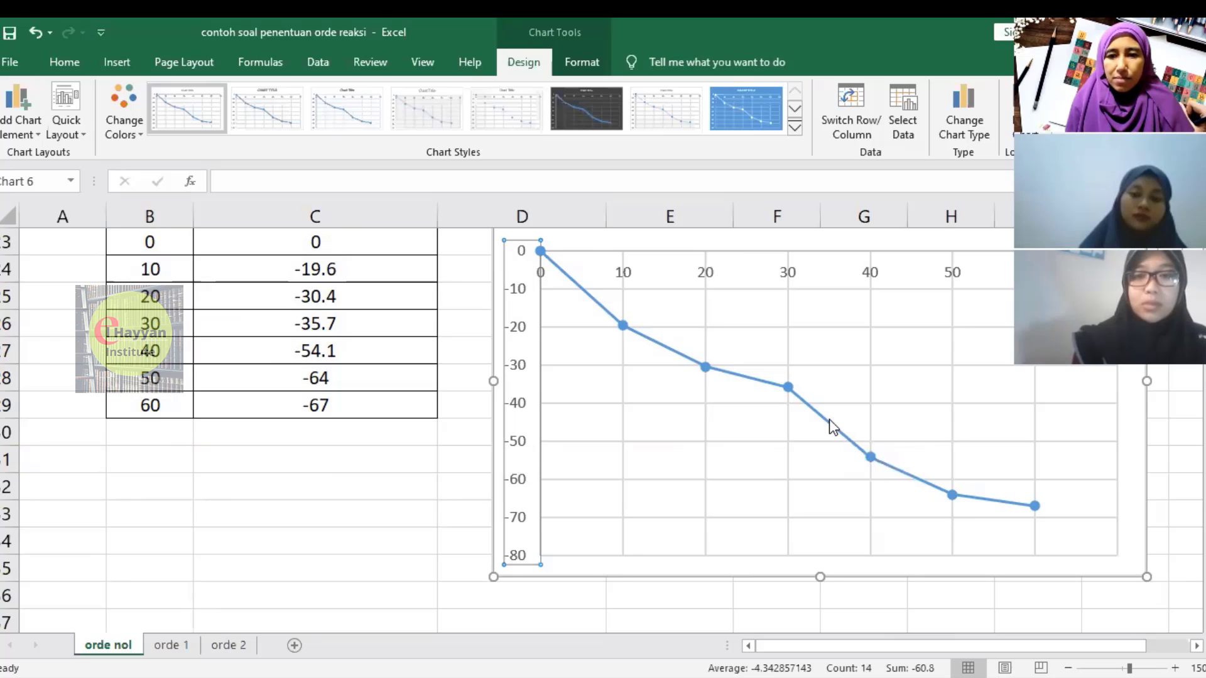
Add a linear trendline to the series, displaying y = -1.1196x - 5.0964 and R² = 0.97.
right_click(826, 432)
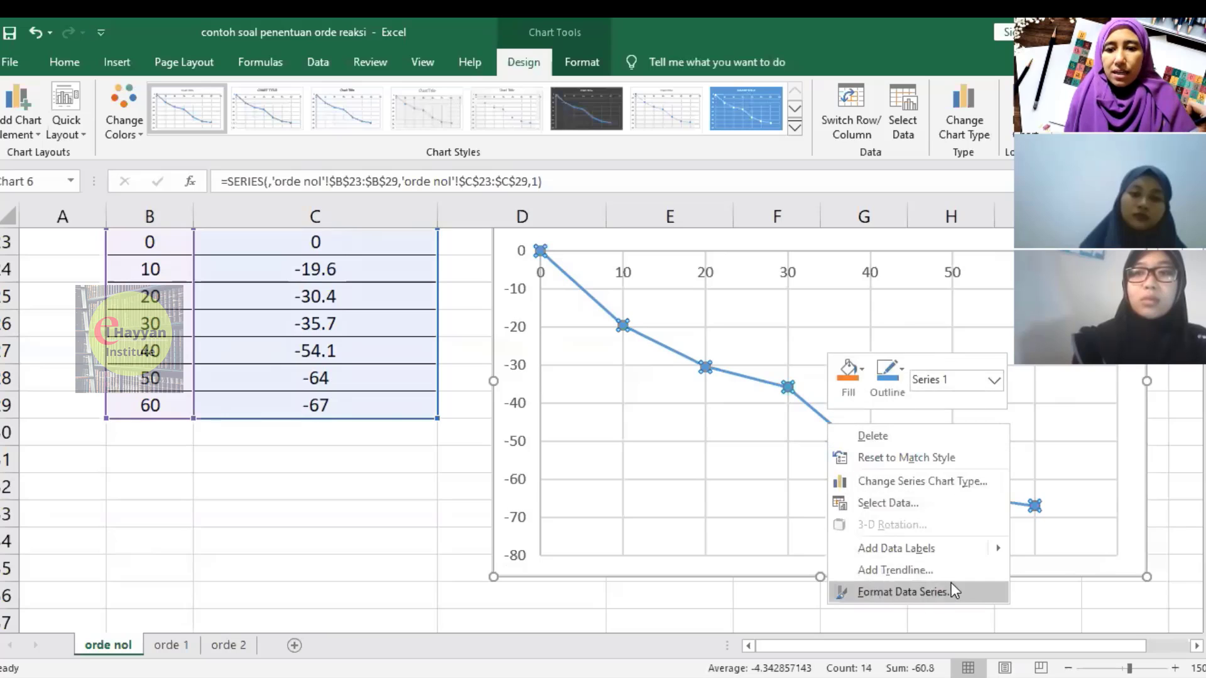
click(878, 570)
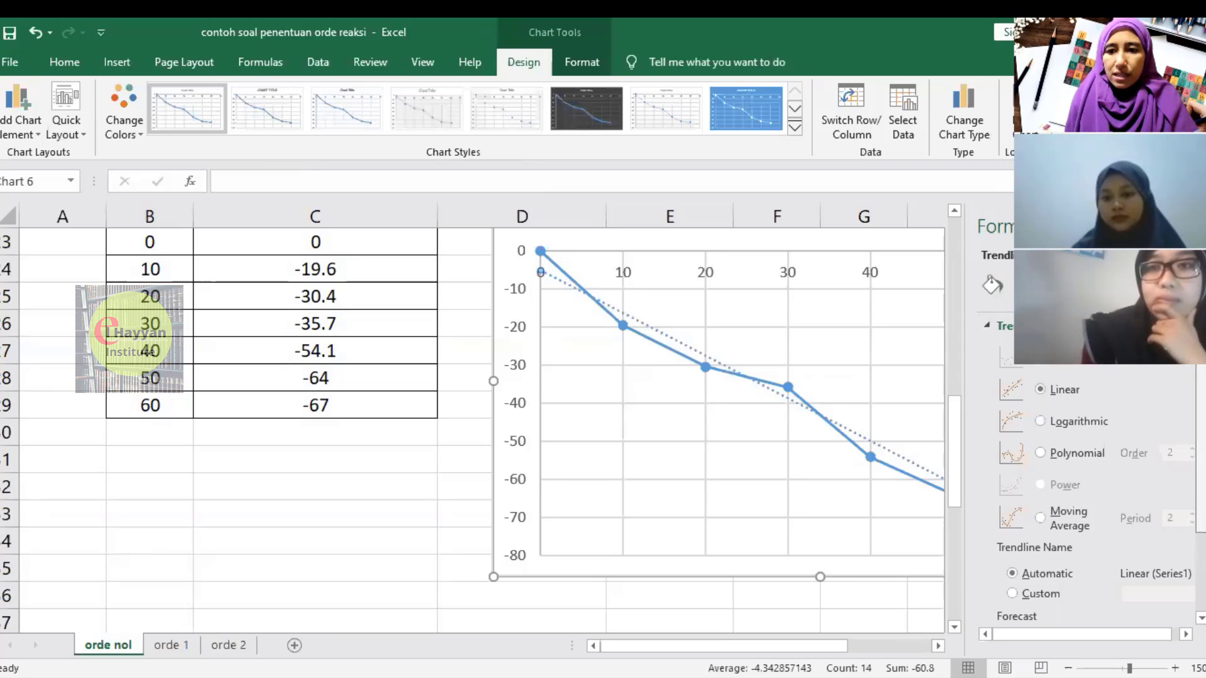
scroll(1093, 490, down, 3)
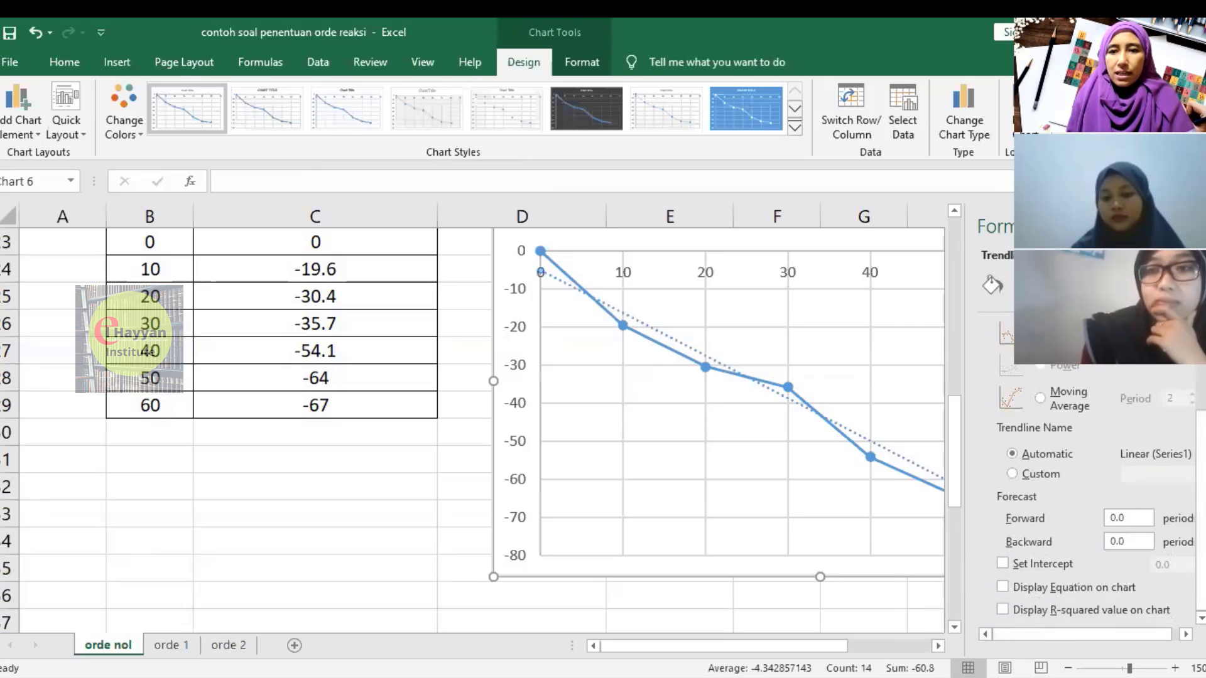
click(1004, 588)
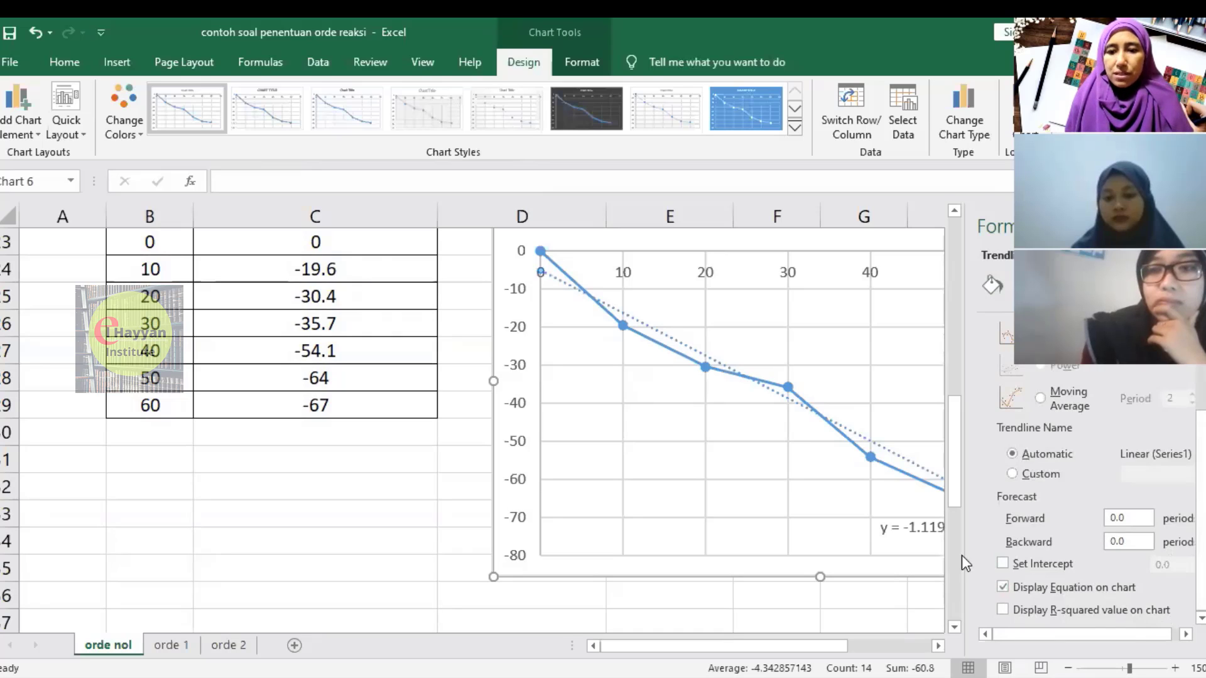
click(1003, 590)
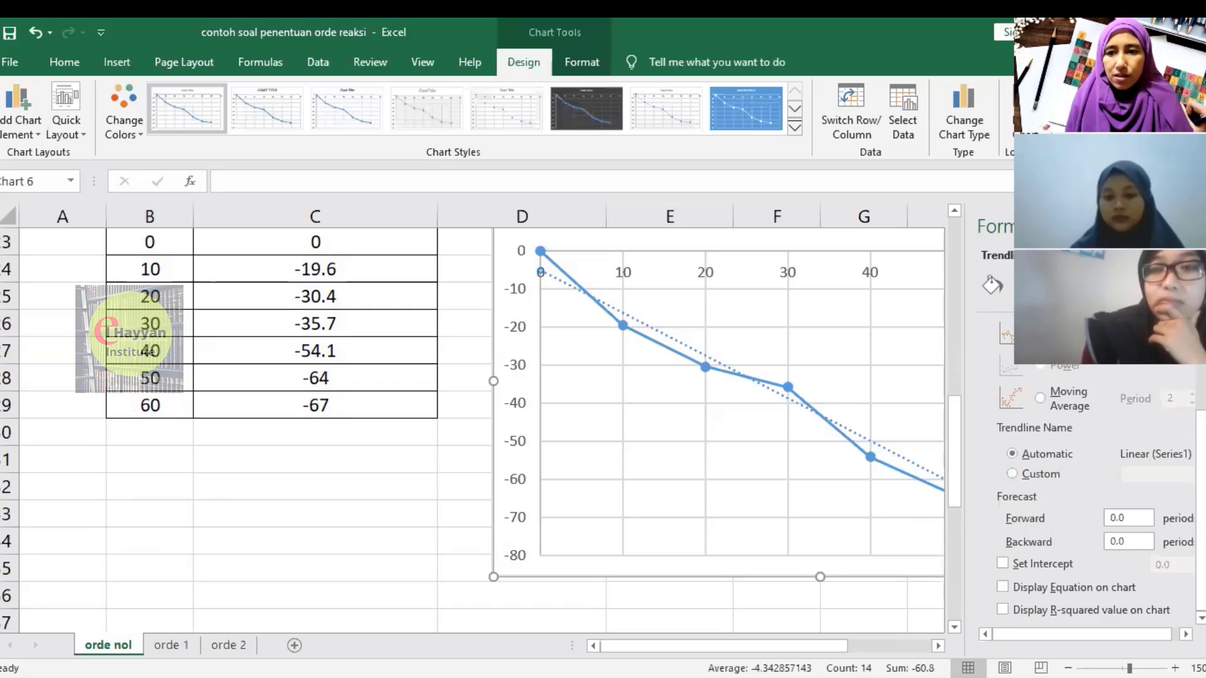
click(1005, 587)
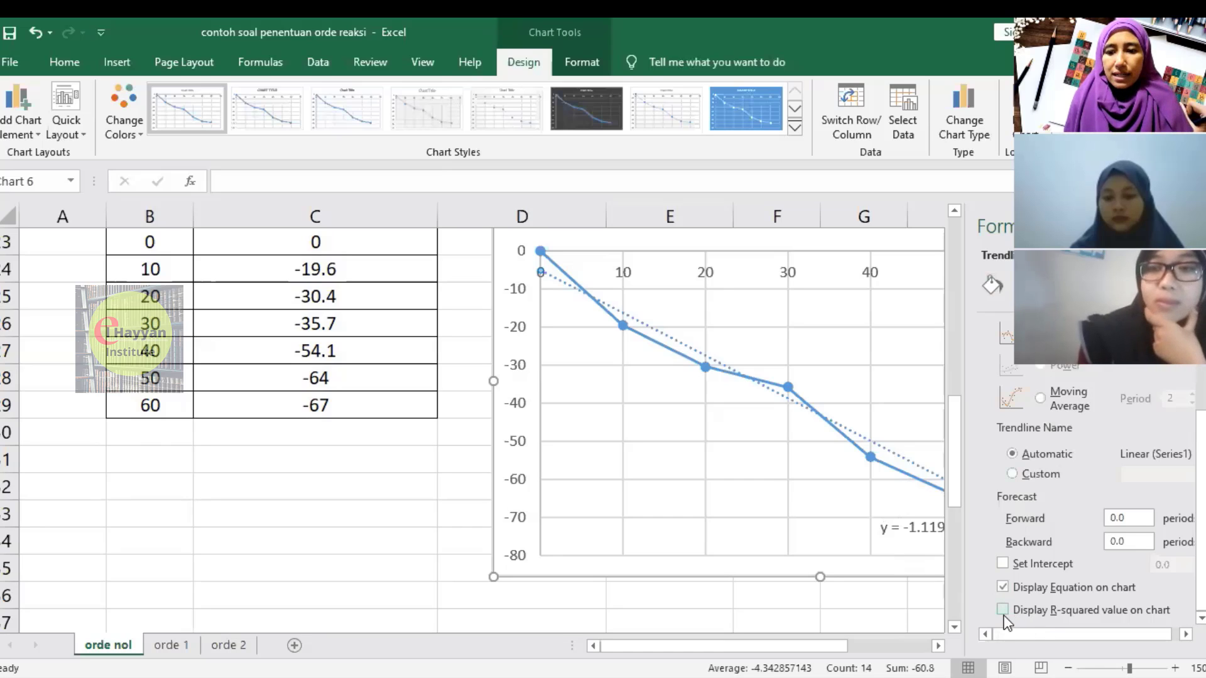
click(1002, 613)
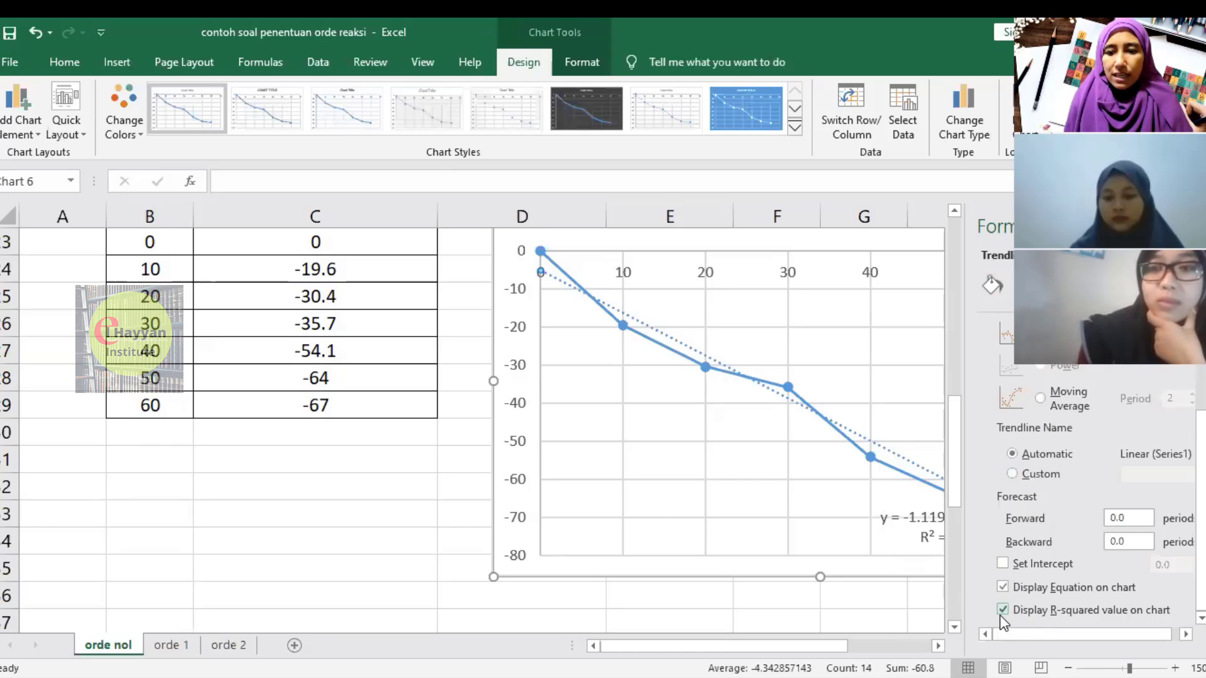
click(826, 609)
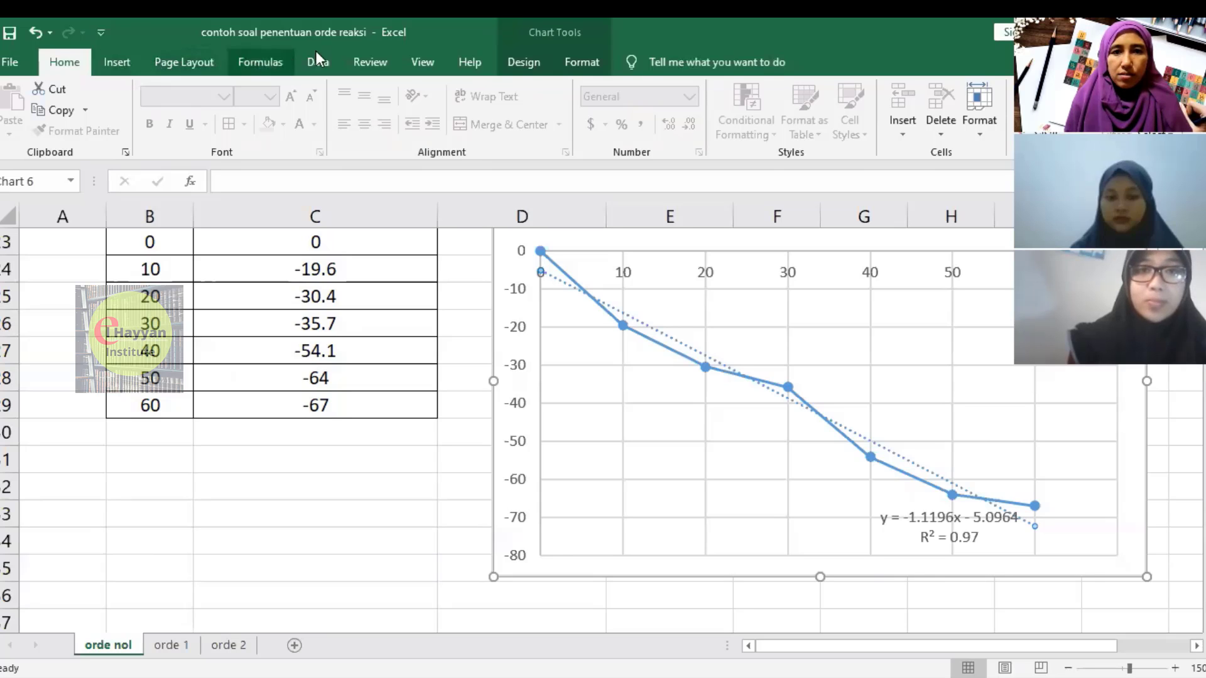
Apply the dark chart Style 6 and nudge the plot area slightly down.
click(514, 59)
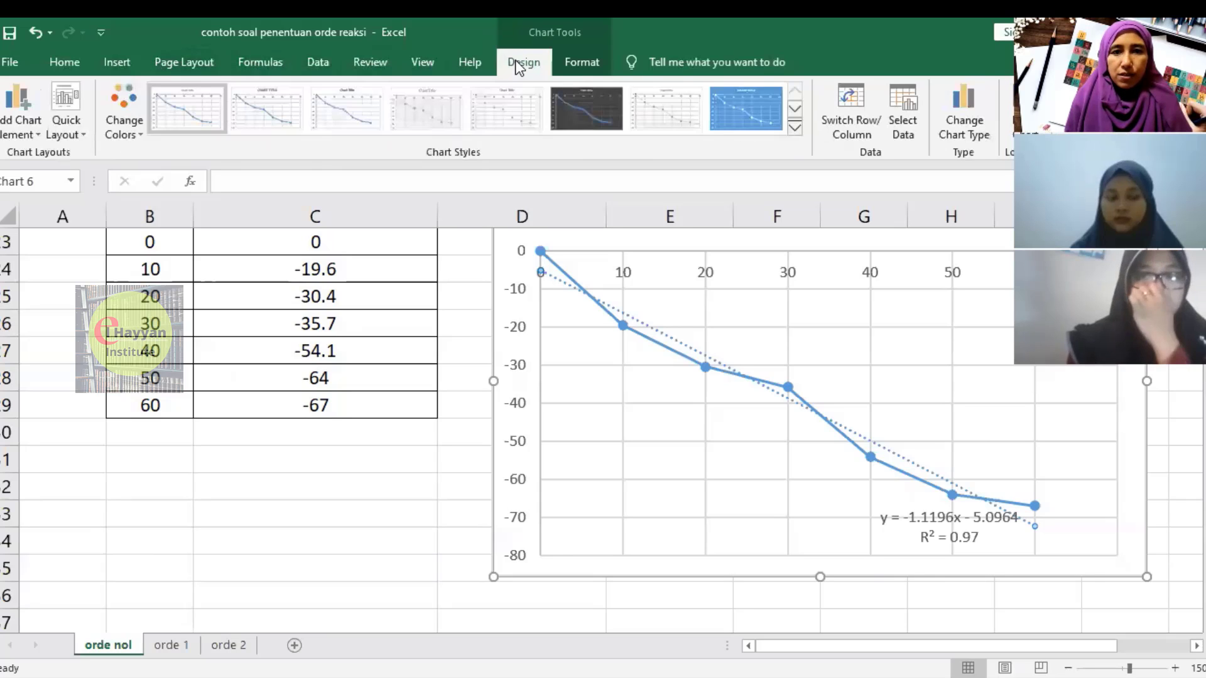
click(571, 119)
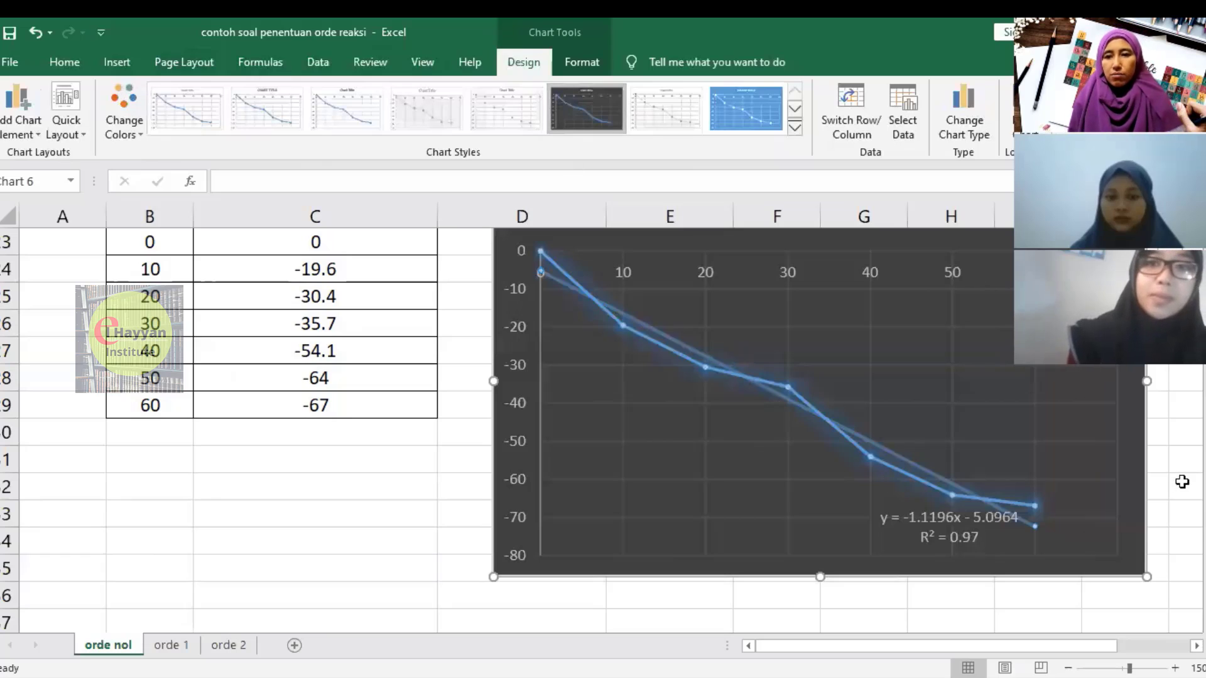
click(1096, 451)
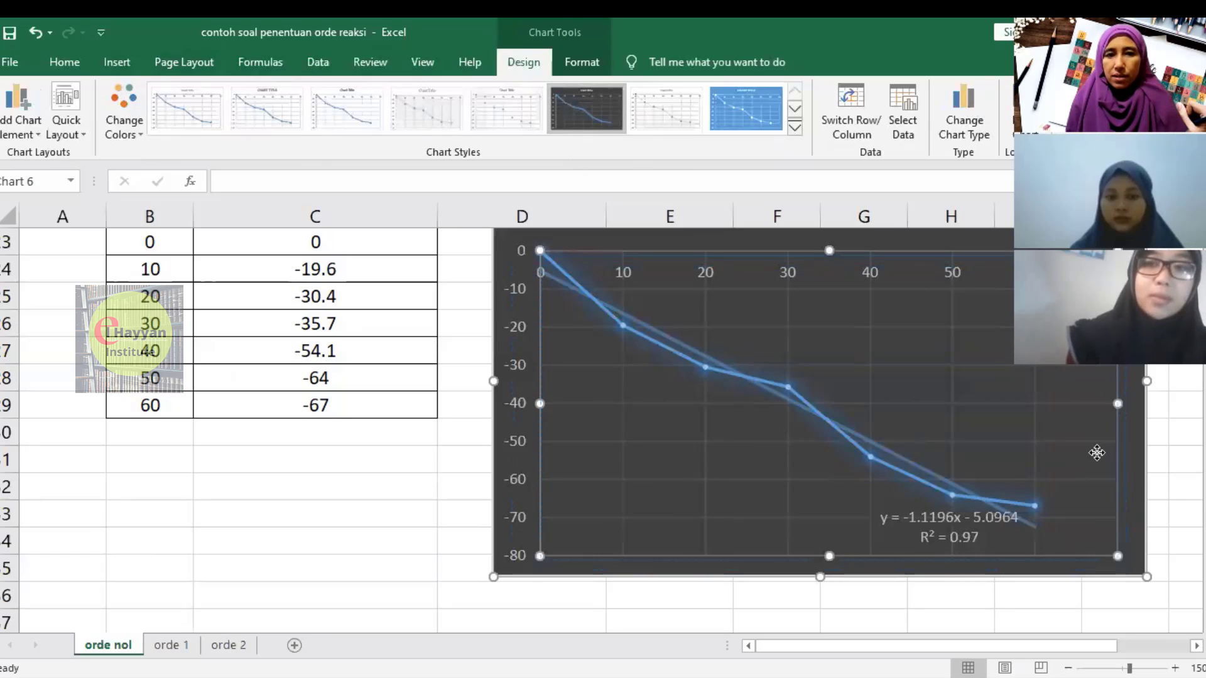
drag(1096, 453, 1098, 456)
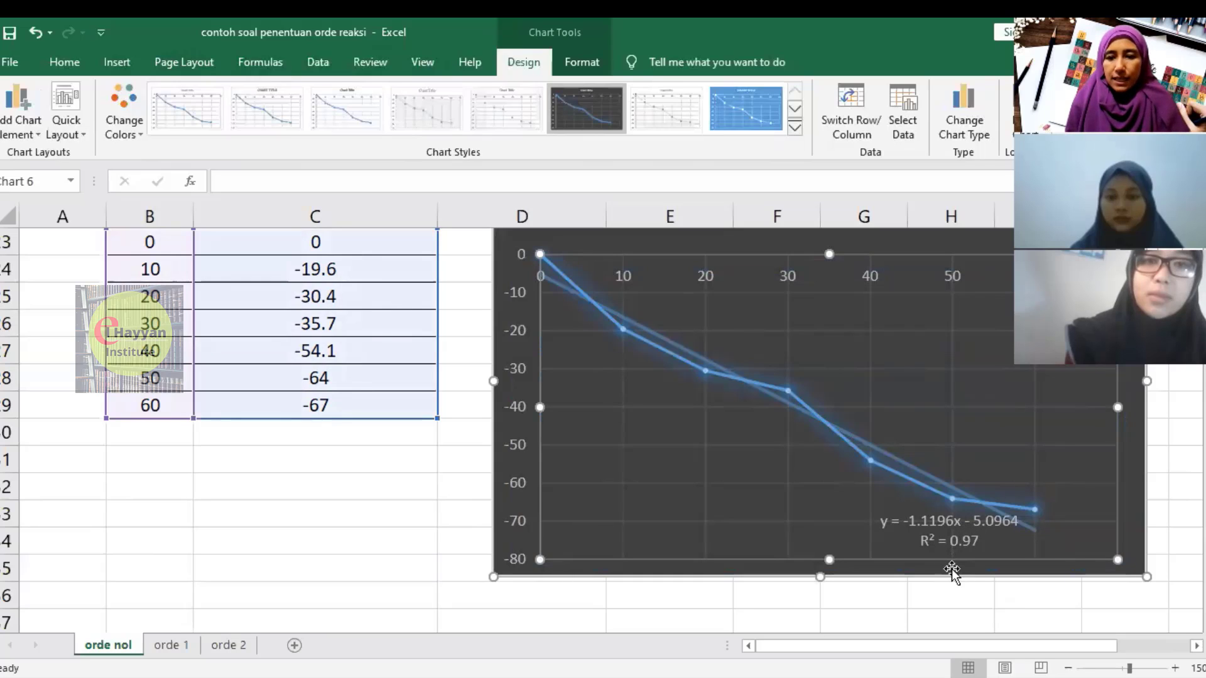
Move the trendline equation and R² label to the left, beneath the line.
drag(954, 541, 675, 496)
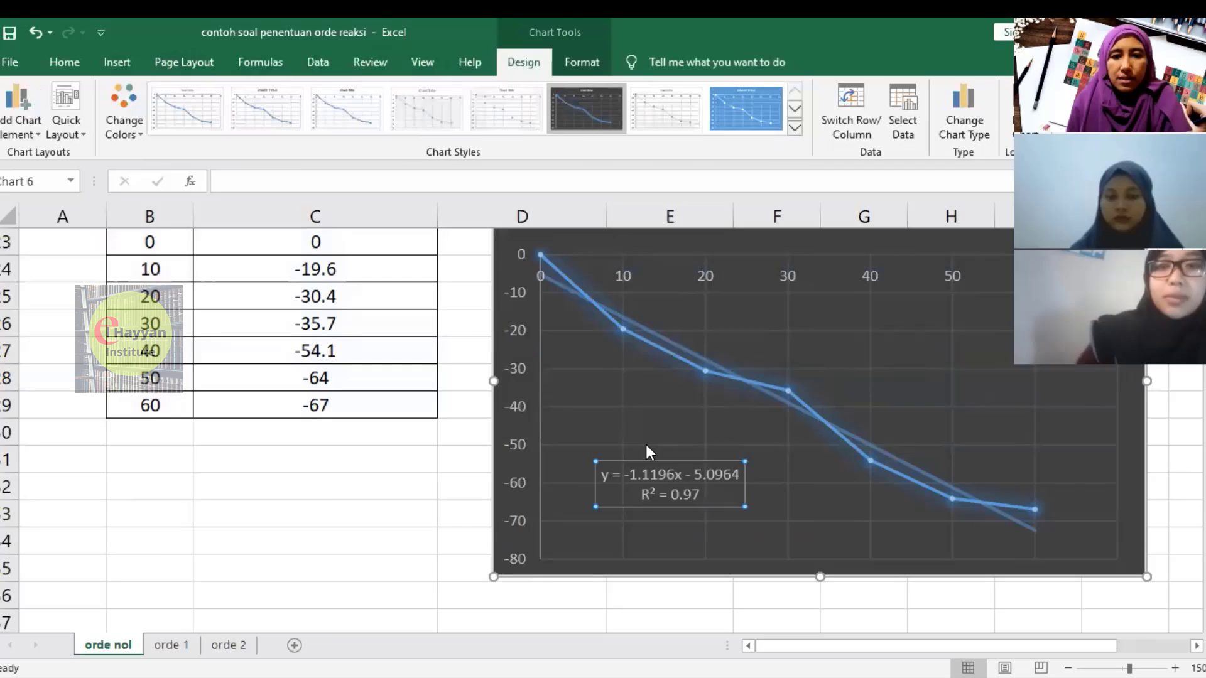
scroll(650, 446, up, 2)
scroll(658, 441, down, 1)
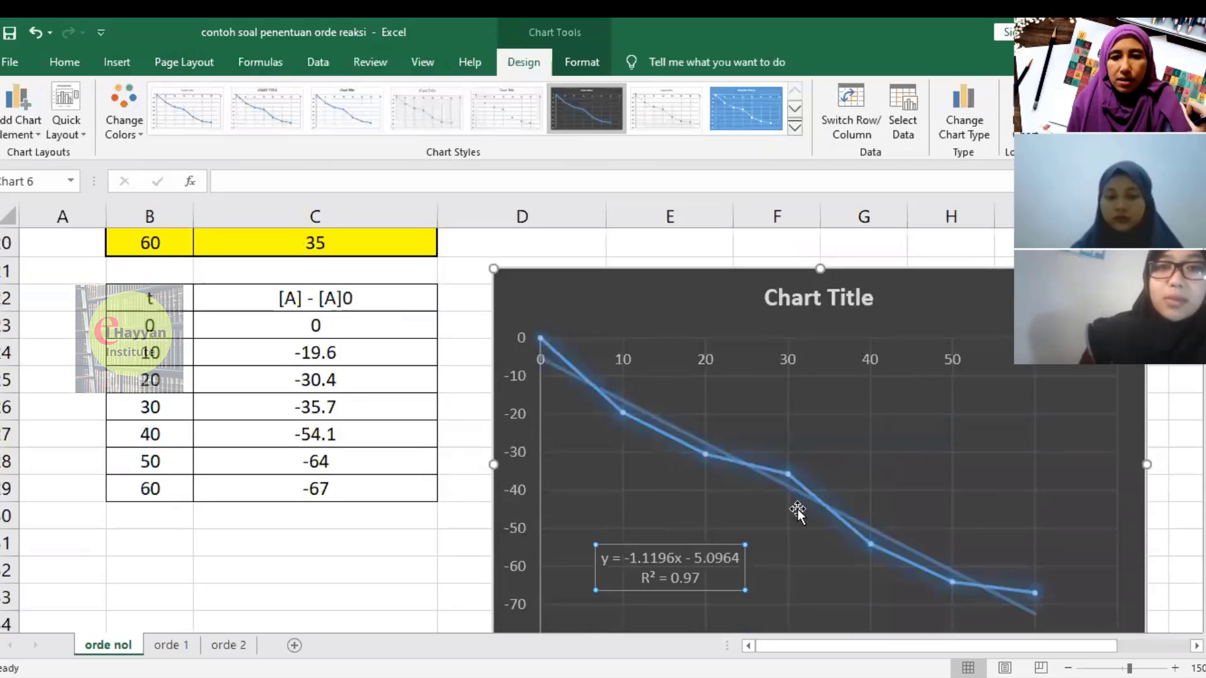
click(612, 561)
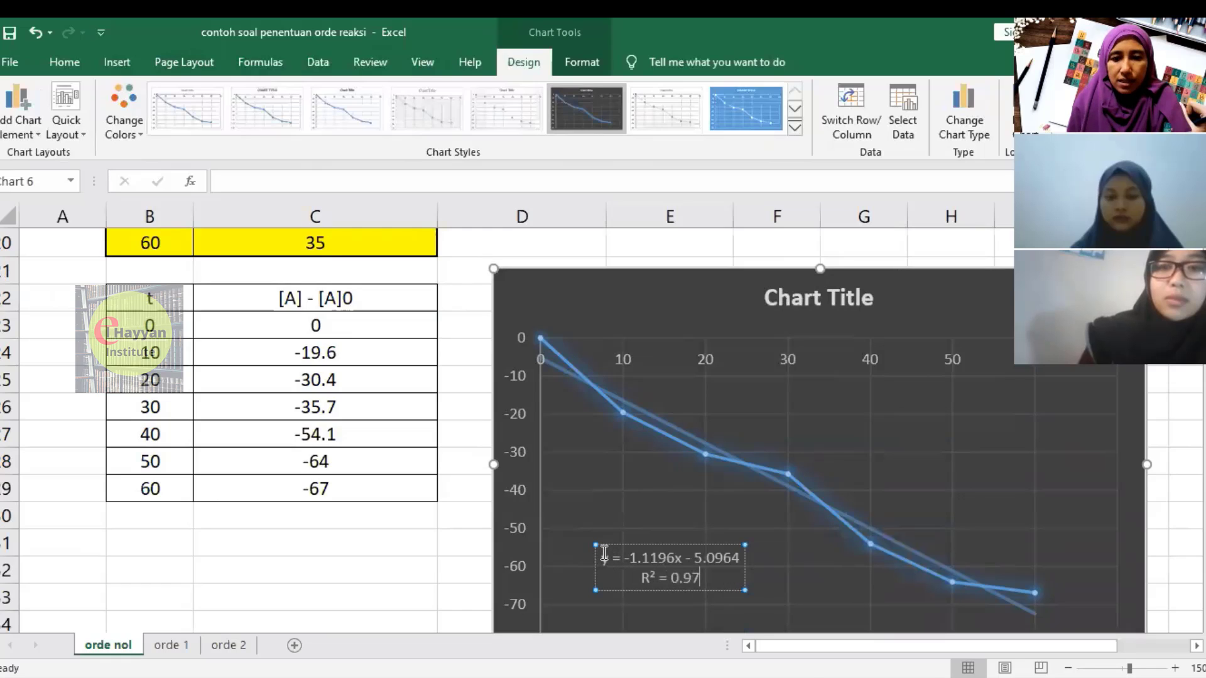
drag(604, 558, 740, 559)
right_click(659, 563)
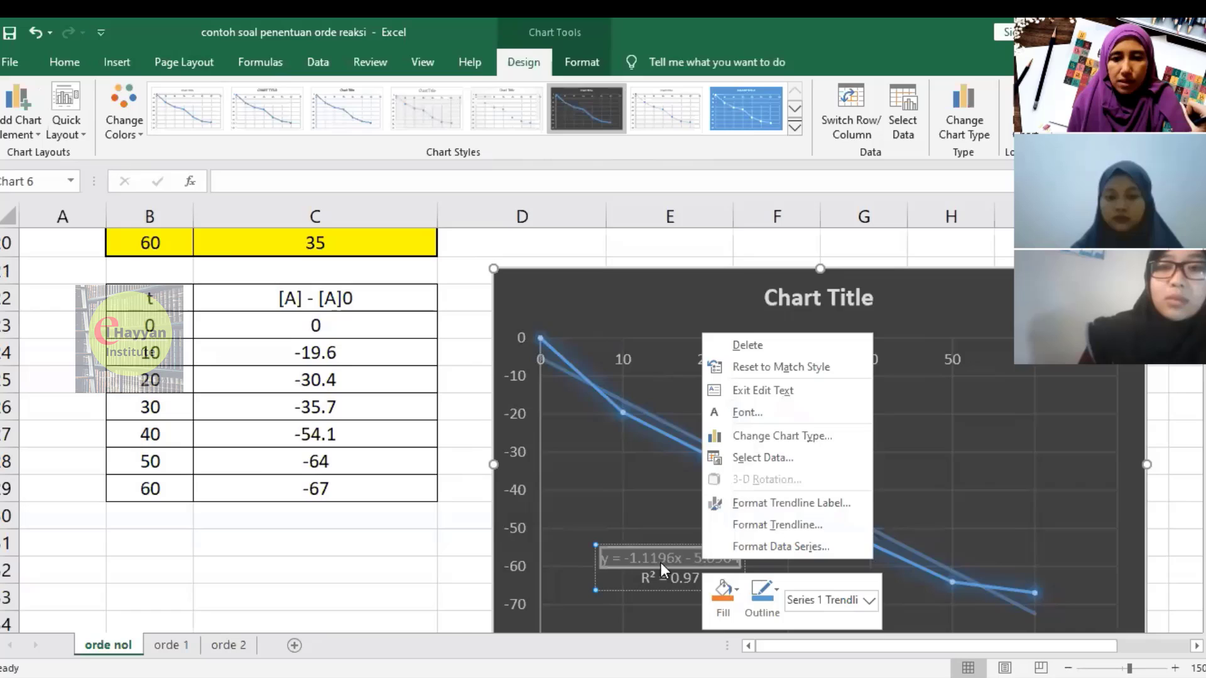
key(Escape)
click(700, 573)
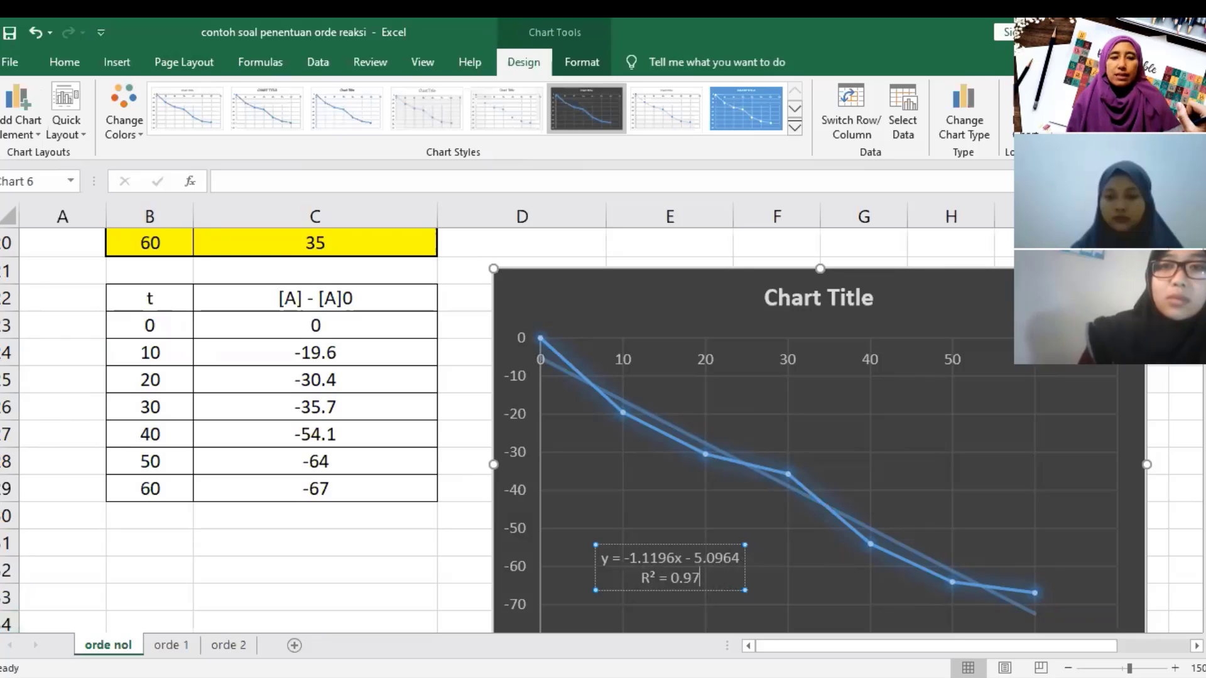
Switch to the 'orde 1' sheet with its concentration table and ln[A] - ln[A]0 = -kt equation.
click(171, 645)
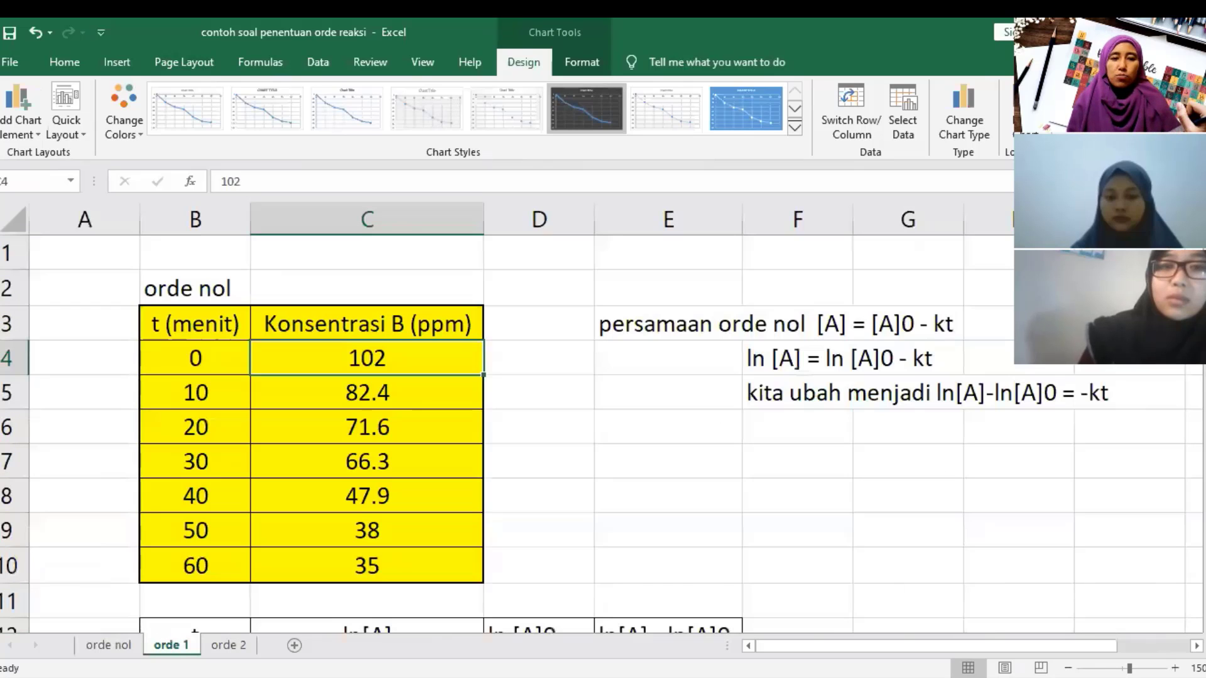